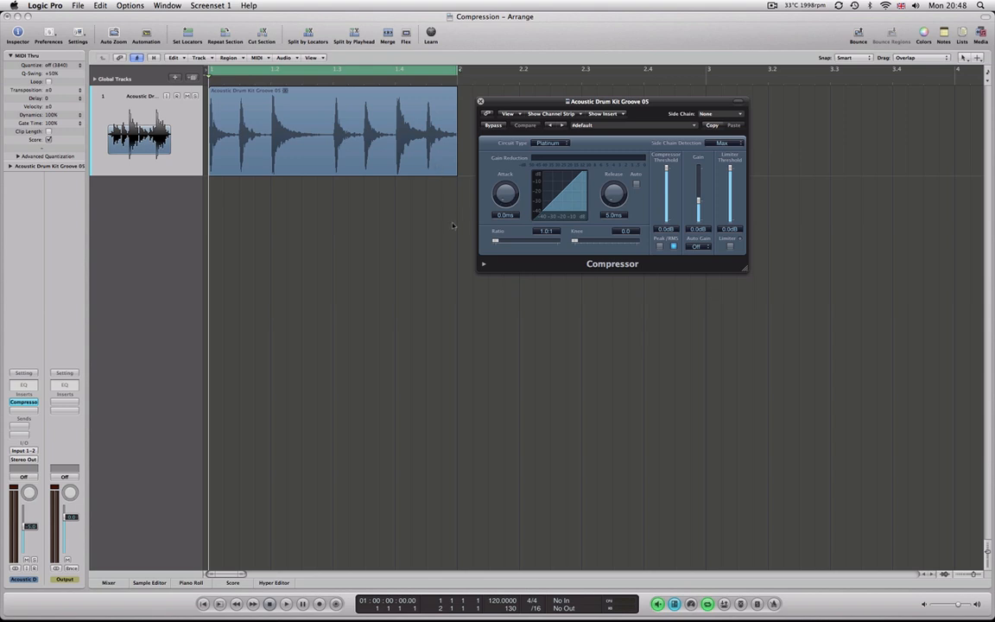
Step: Play the uncompressed drum loop and return the playhead to the start
{"action": "key", "text": "space"}
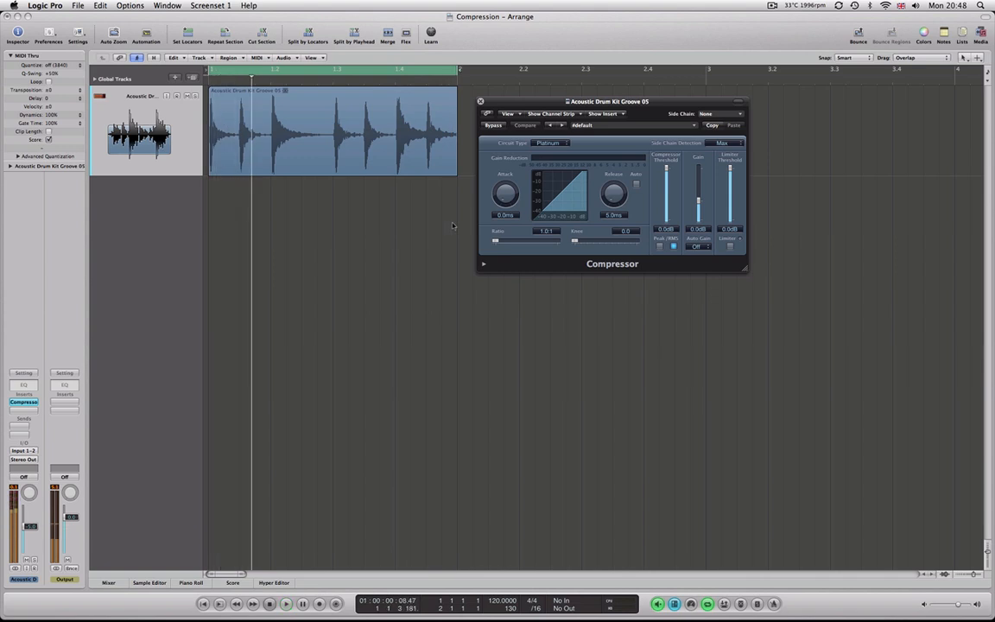
{"action": "key", "text": "Return"}
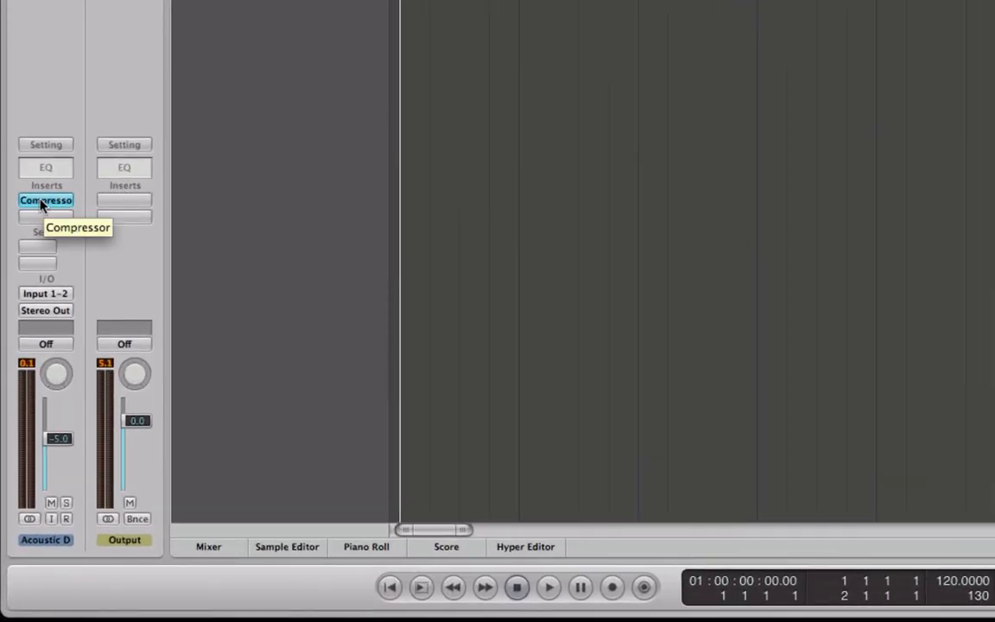
Step: Insert a second Compressor in the drum channel's next free insert slot and remove it again
{"action": "left_click", "coordinate": [47, 218]}
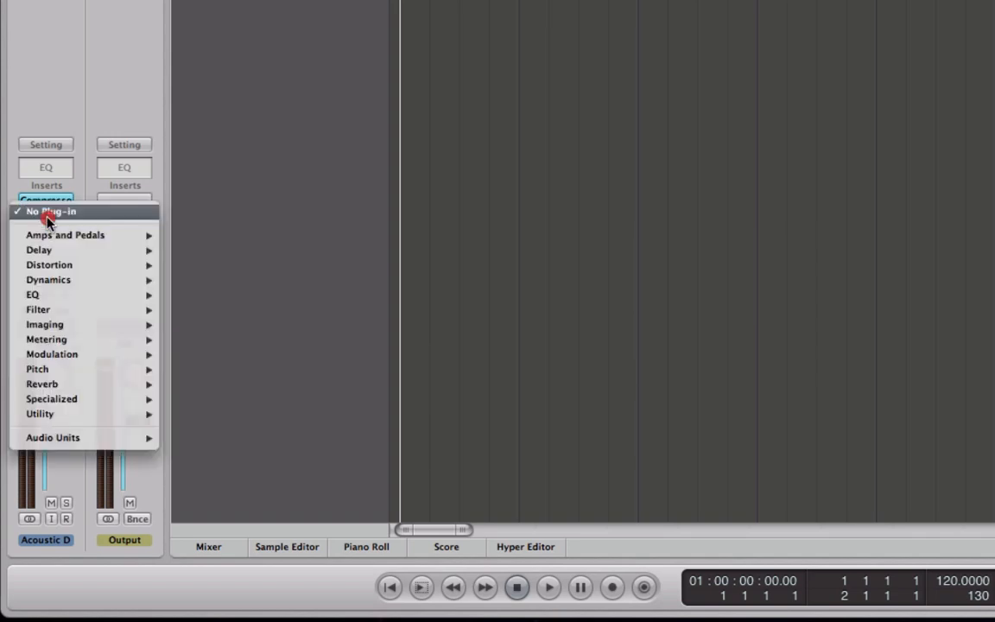
{"action": "mouse_move", "coordinate": [122, 280]}
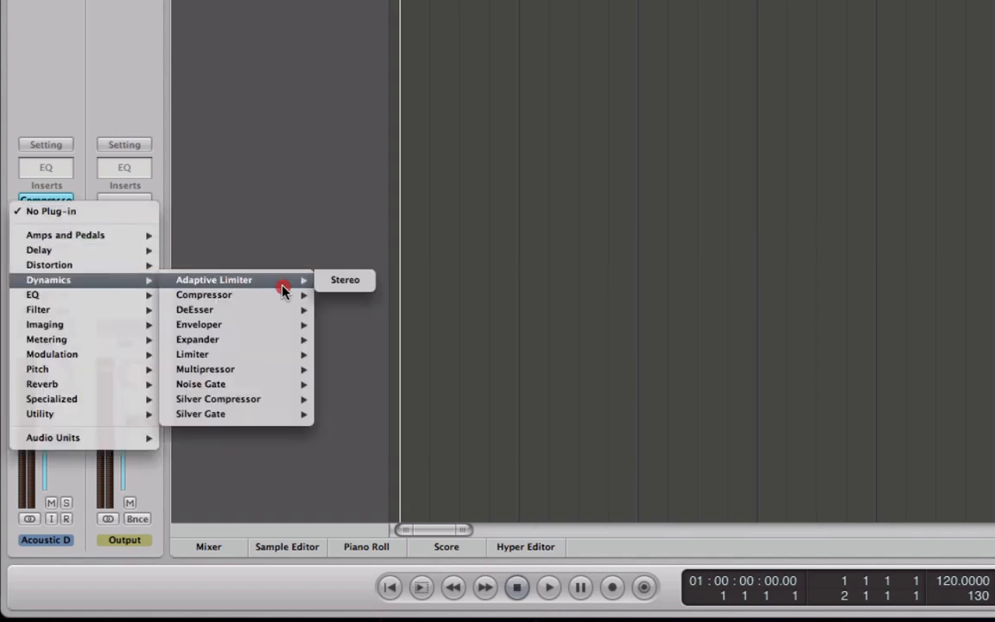
{"action": "mouse_move", "coordinate": [283, 297]}
{"action": "left_click", "coordinate": [334, 295]}
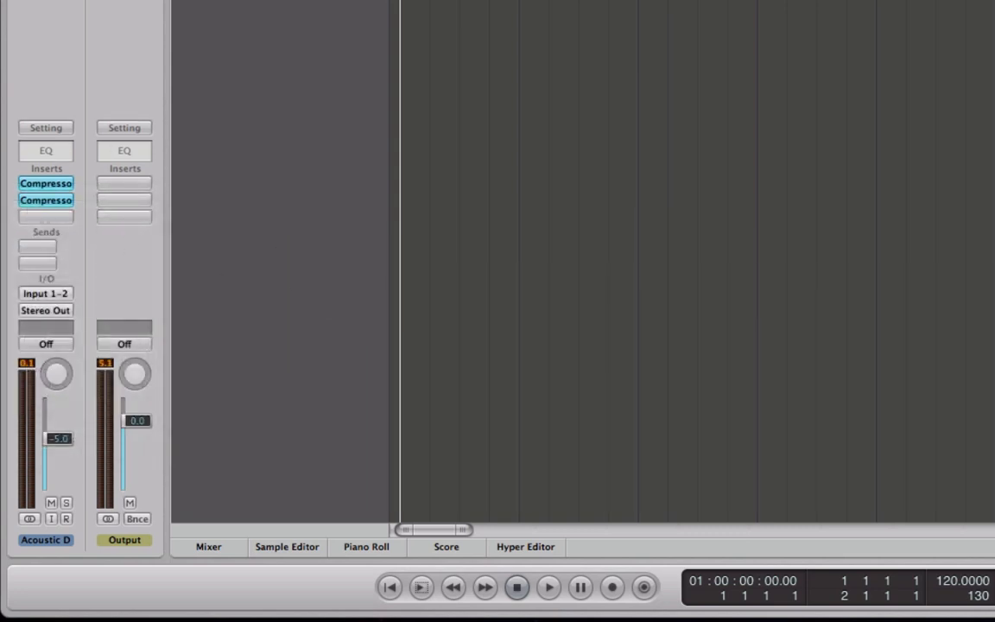
{"action": "left_click", "coordinate": [48, 202]}
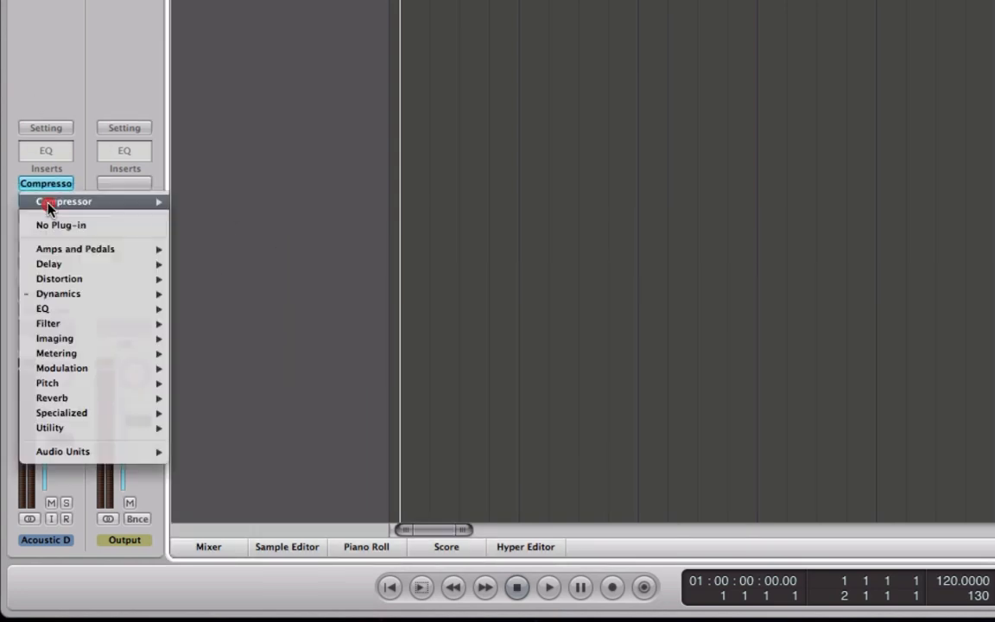
{"action": "left_click", "coordinate": [84, 225]}
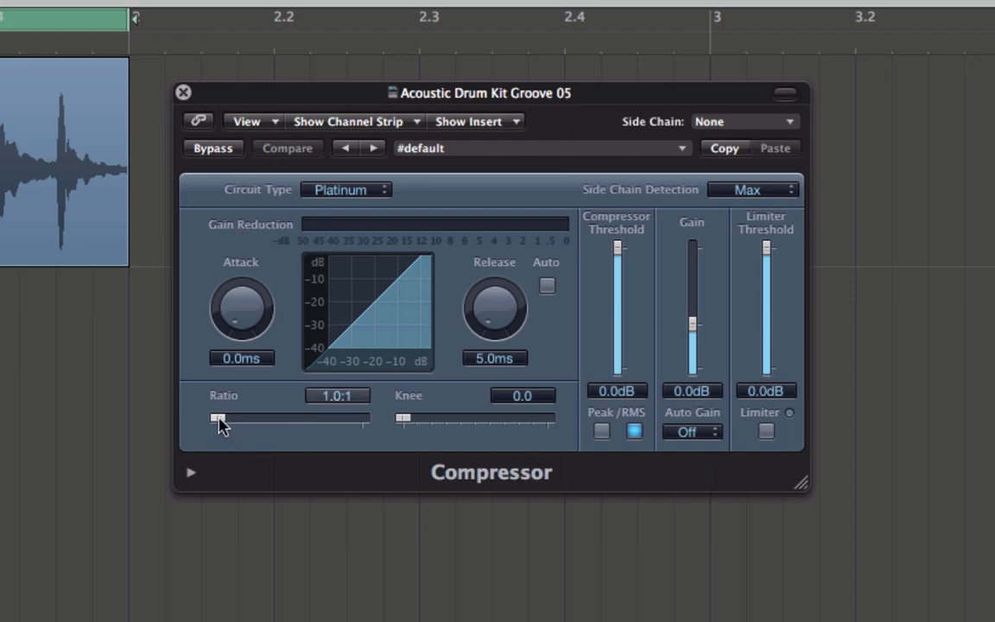
Step: Set the Compressor's ratio to 4.1:1 and its threshold to -20.0 dB
{"action": "left_click_drag", "start_coordinate": [220, 421], "coordinate": [276, 425]}
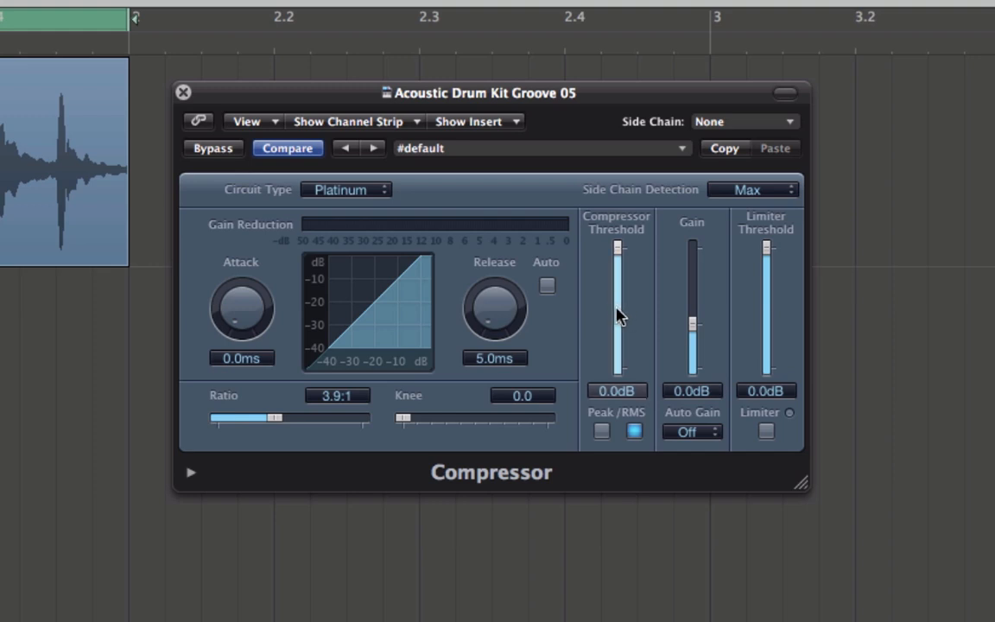
{"action": "left_click_drag", "start_coordinate": [618, 261], "coordinate": [622, 299]}
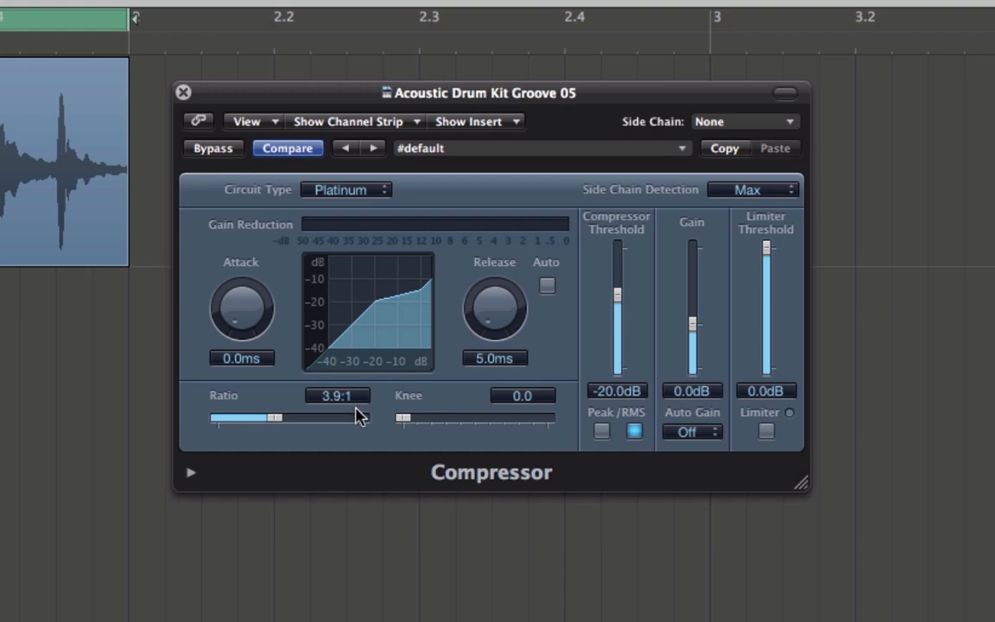
{"action": "mouse_move", "coordinate": [276, 424]}
{"action": "left_mouse_down"}
{"action": "mouse_move", "coordinate": [340, 426]}
{"action": "mouse_move", "coordinate": [231, 424]}
{"action": "mouse_move", "coordinate": [344, 424]}
{"action": "mouse_move", "coordinate": [237, 429]}
{"action": "mouse_move", "coordinate": [281, 432]}
{"action": "left_mouse_up"}
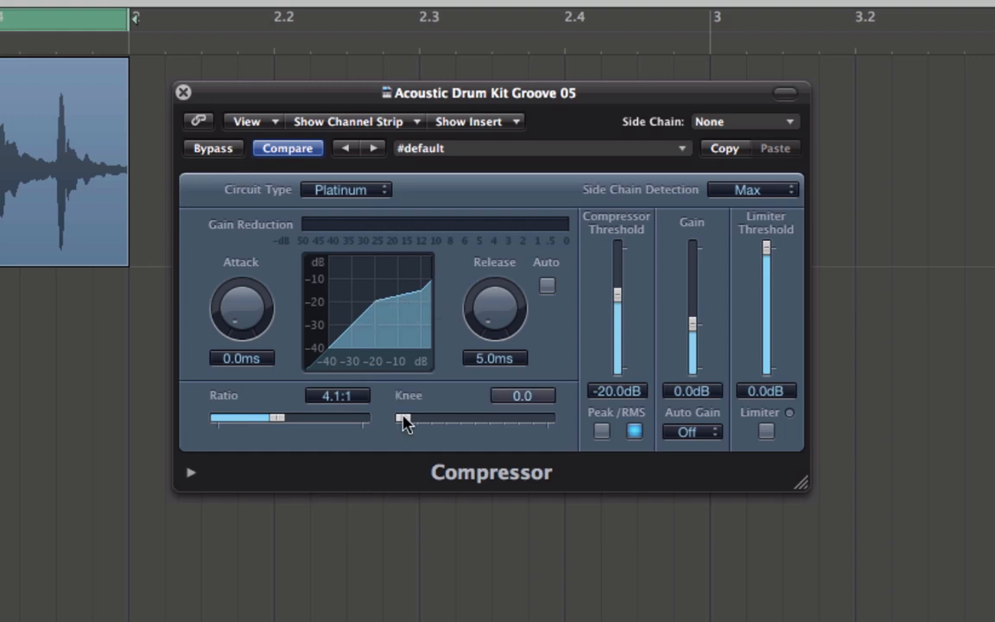
Step: Try a Compressor knee of 1.0 and return it to 0.0
{"action": "left_click_drag", "start_coordinate": [404, 421], "coordinate": [547, 422]}
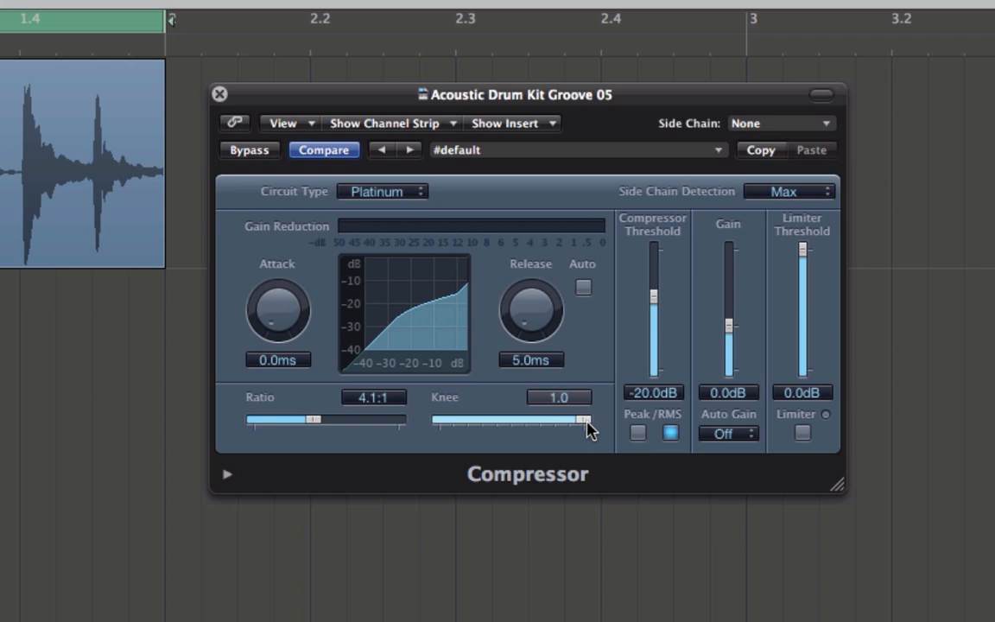
{"action": "left_click_drag", "start_coordinate": [586, 429], "coordinate": [438, 424]}
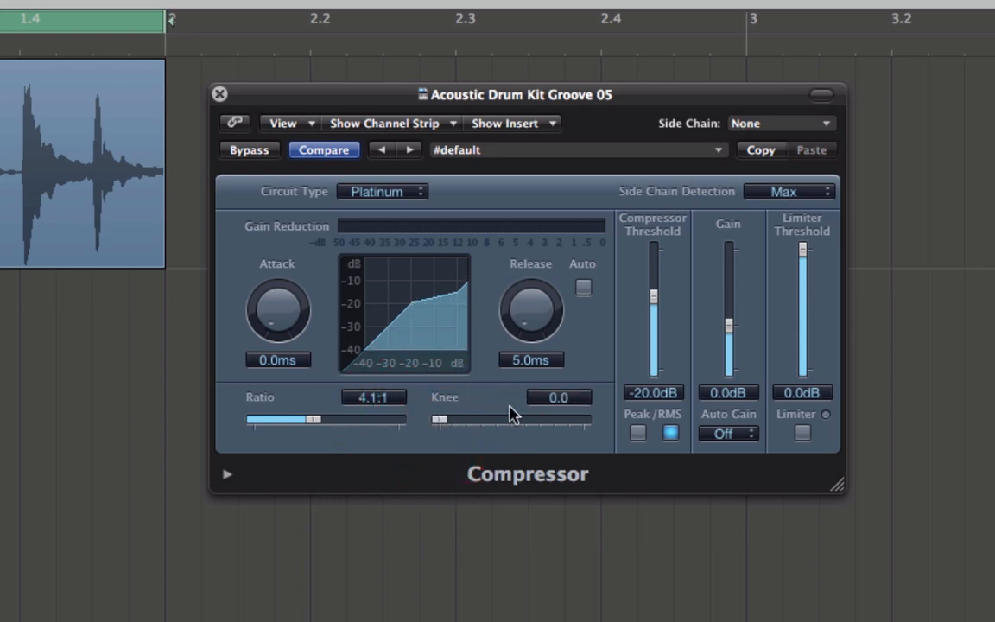
Step: Set the Compressor's attack to 17.5 ms and its release to 61.0 ms
{"action": "left_click_drag", "start_coordinate": [279, 333], "coordinate": [257, 261]}
{"action": "left_click_drag", "start_coordinate": [529, 313], "coordinate": [510, 257]}
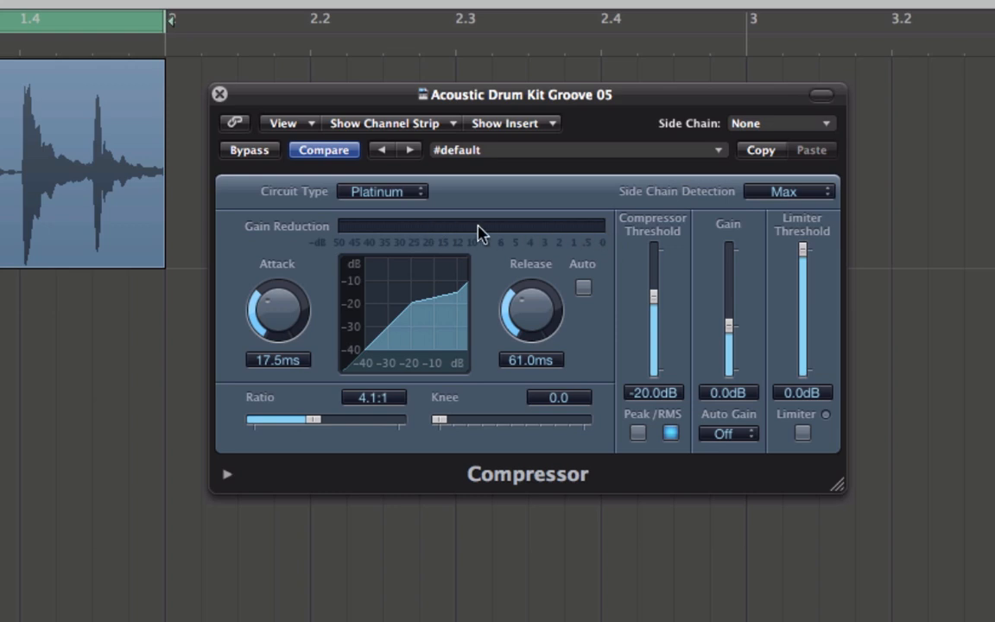
Step: Examine the Auto Gain choices, the Circuit Type choices and the Compressor's extended parameters without changing them
{"action": "left_click", "coordinate": [751, 438]}
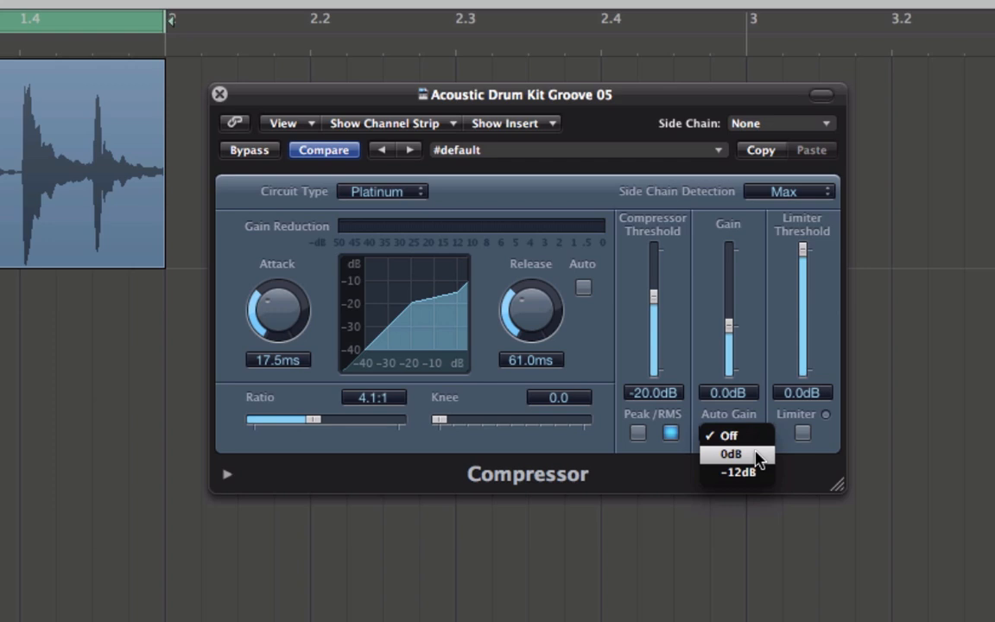
{"action": "left_click", "coordinate": [823, 458]}
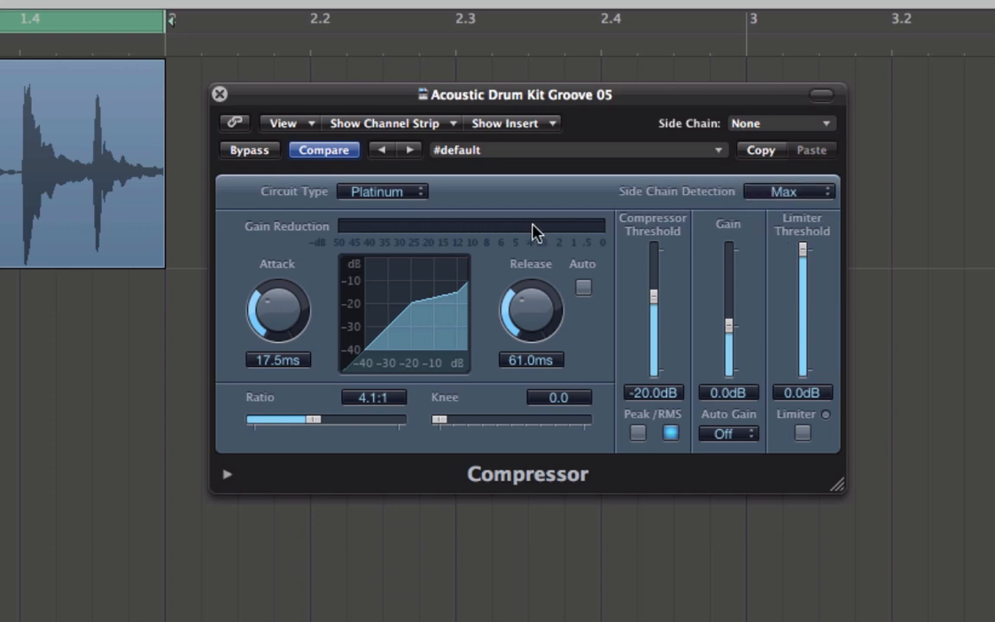
{"action": "left_click", "coordinate": [422, 194]}
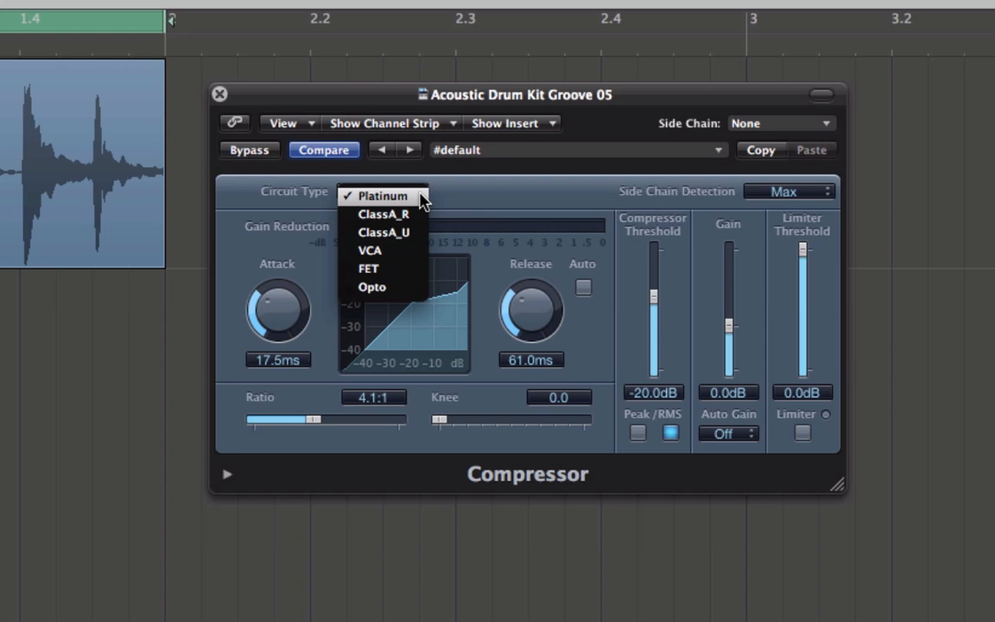
{"action": "left_click", "coordinate": [592, 192]}
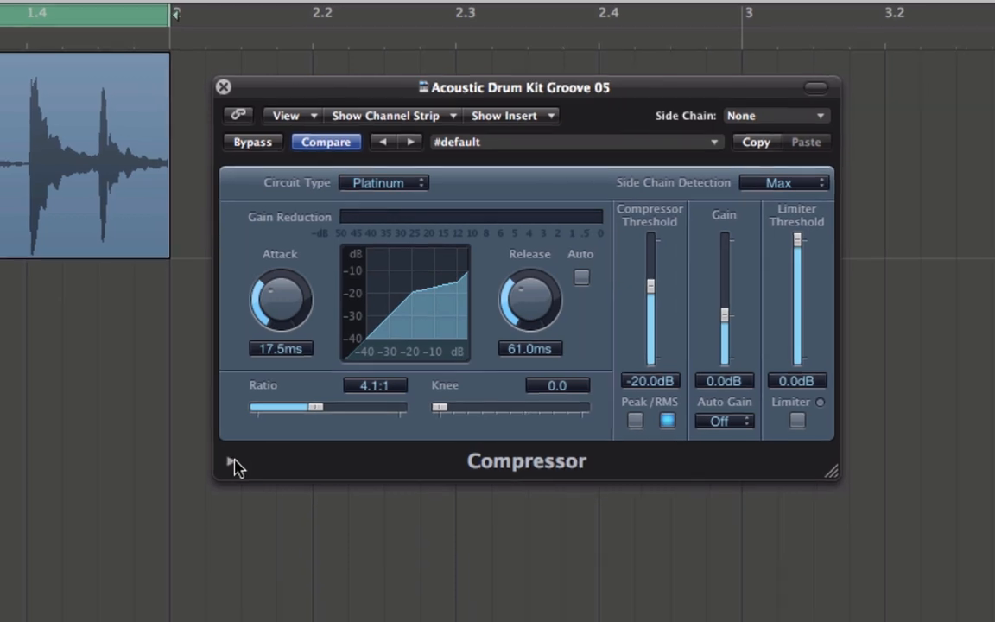
{"action": "left_click", "coordinate": [228, 474]}
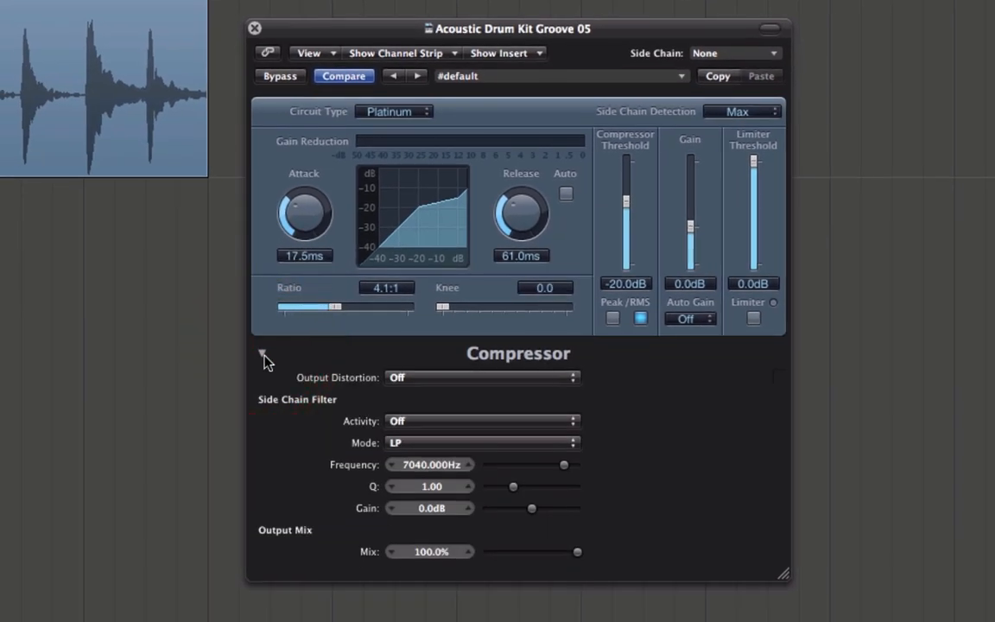
{"action": "left_click", "coordinate": [263, 357]}
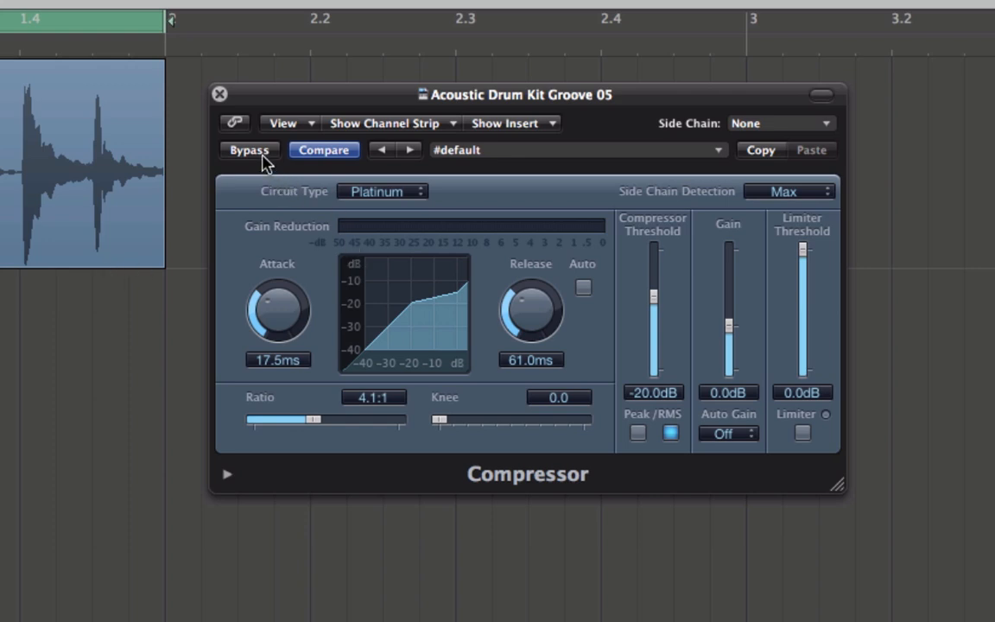
Step: Compare the default Compressor settings with the edited ones, ending on the edited settings
{"action": "left_click", "coordinate": [339, 156]}
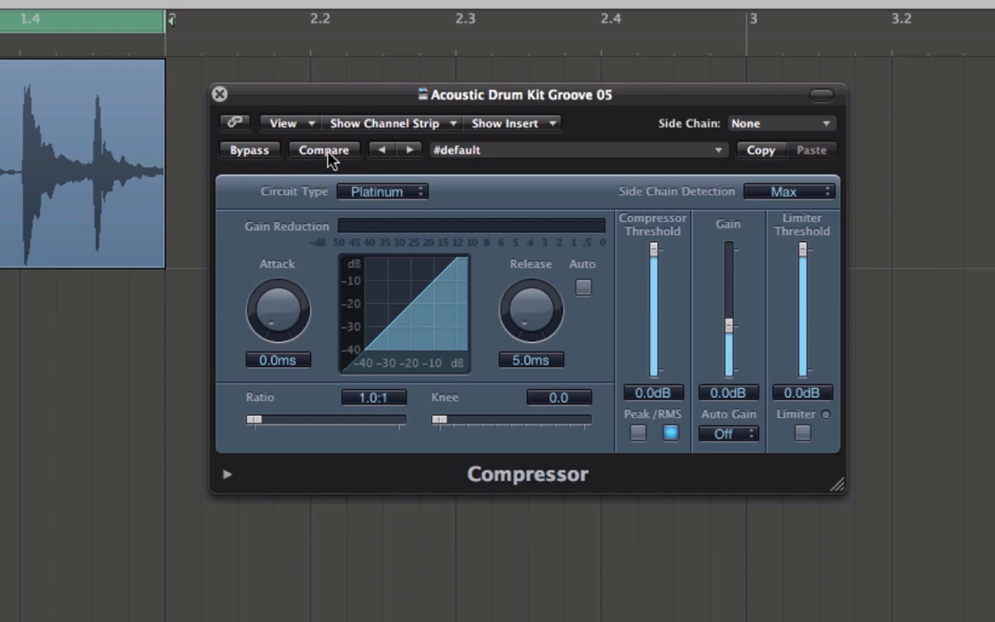
{"action": "key", "text": "Return"}
{"action": "left_click", "coordinate": [332, 155]}
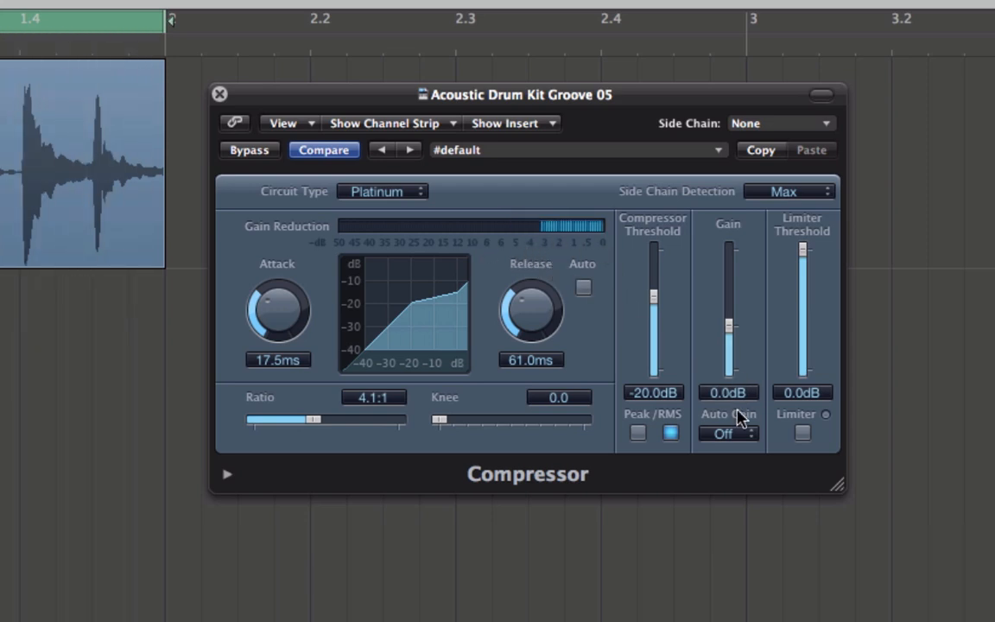
Step: Set Auto Gain to -12 dB and compare the drum loop against the default settings, ending on the edited ones
{"action": "left_click", "coordinate": [748, 435]}
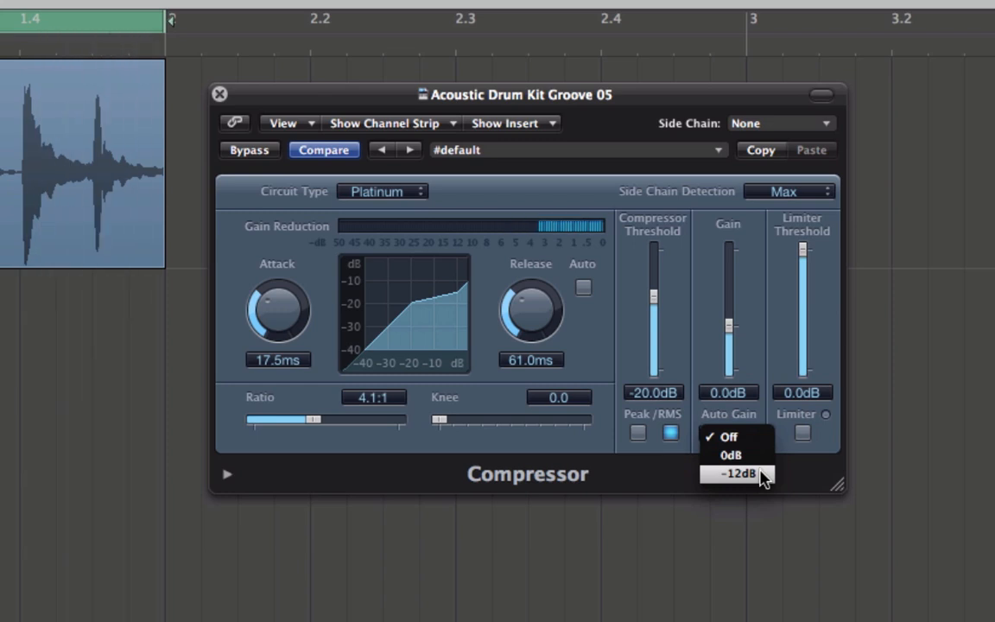
{"action": "left_click", "coordinate": [762, 476]}
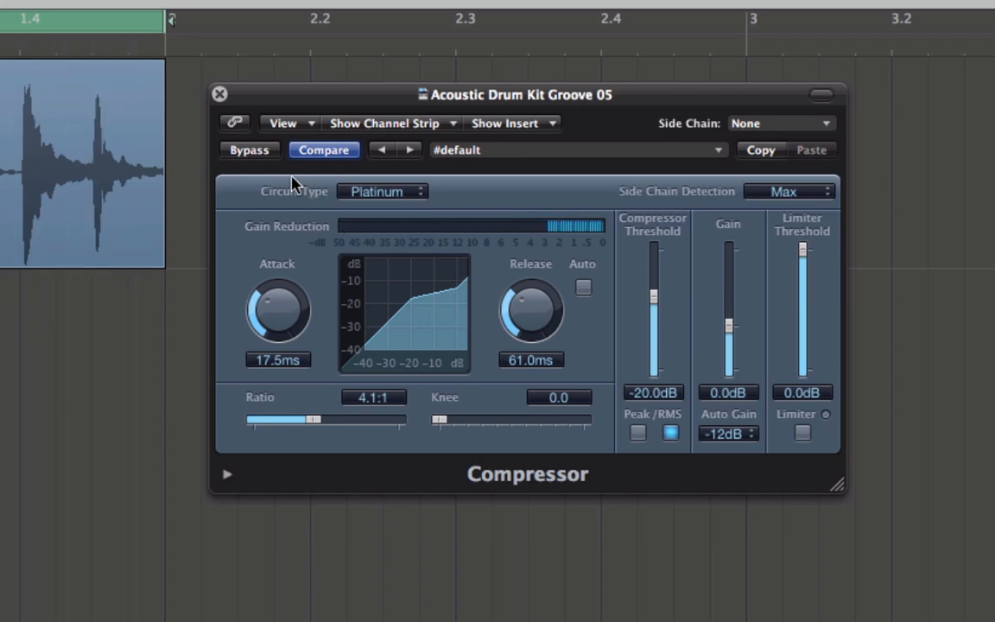
{"action": "left_click", "coordinate": [327, 154]}
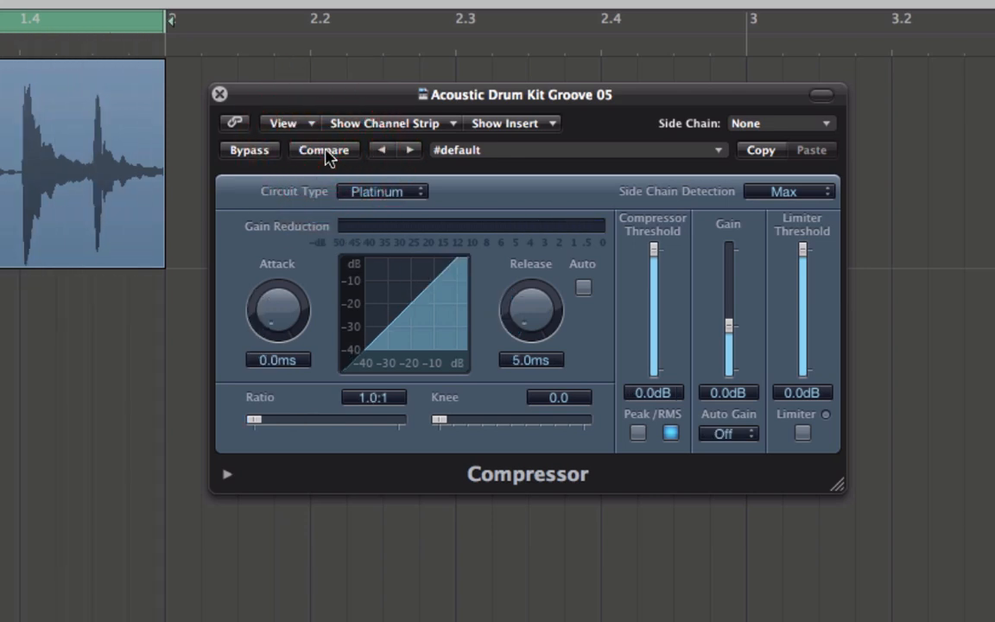
{"action": "left_click", "coordinate": [326, 154]}
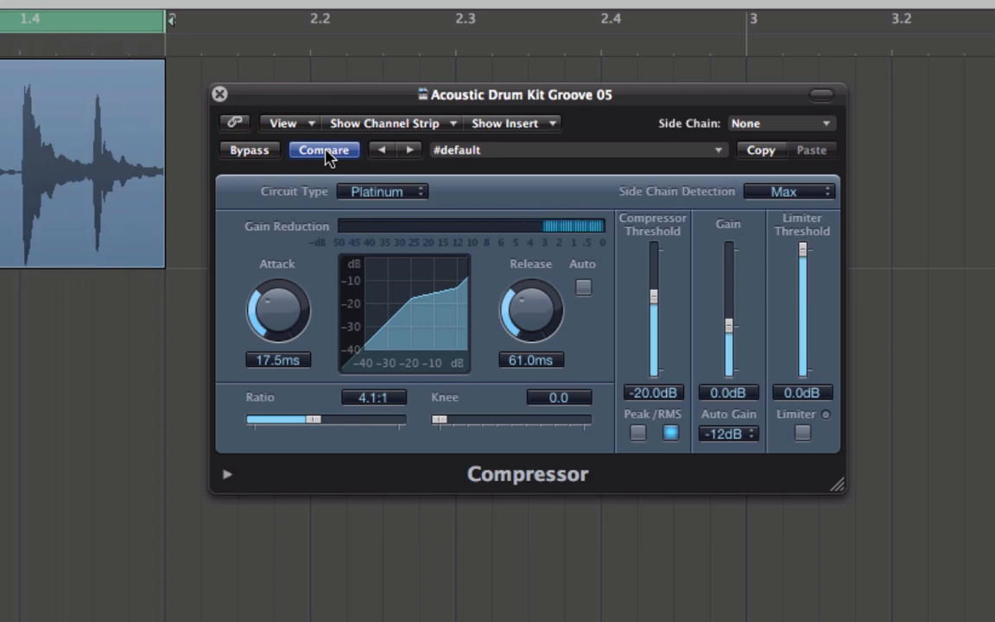
{"action": "key", "text": "Return"}
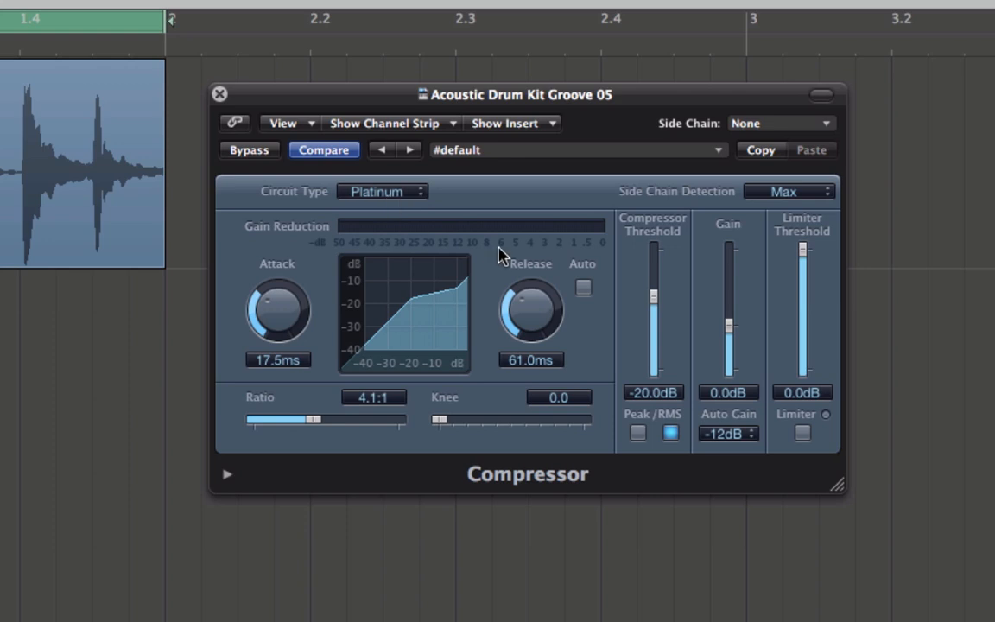
{"action": "left_click", "coordinate": [421, 194]}
{"action": "left_click", "coordinate": [480, 192]}
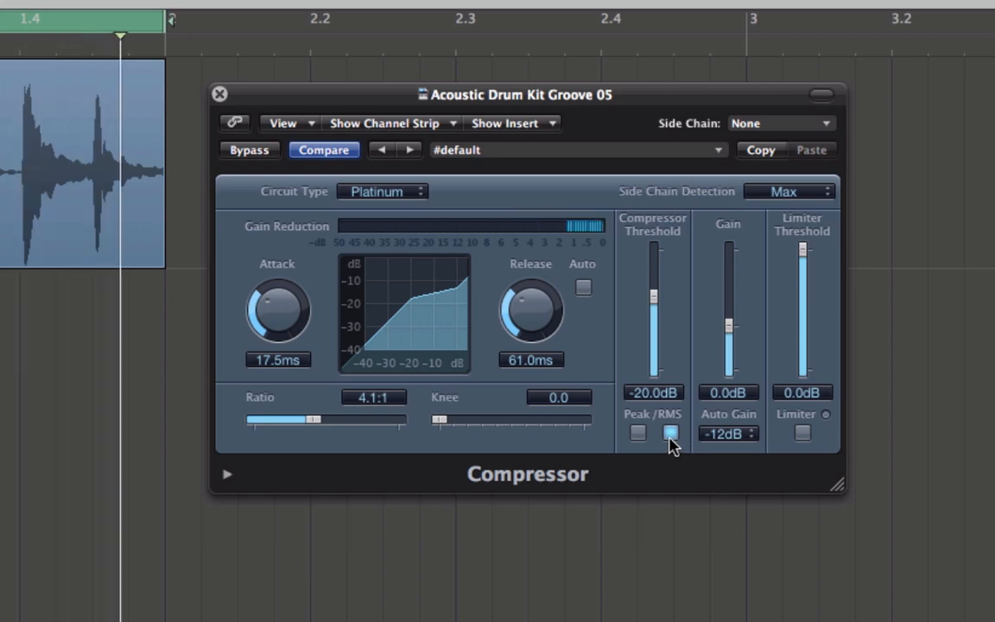
Step: Alternate the Compressor's level detection between Peak and RMS during playback, ending on RMS
{"action": "left_click", "coordinate": [639, 433]}
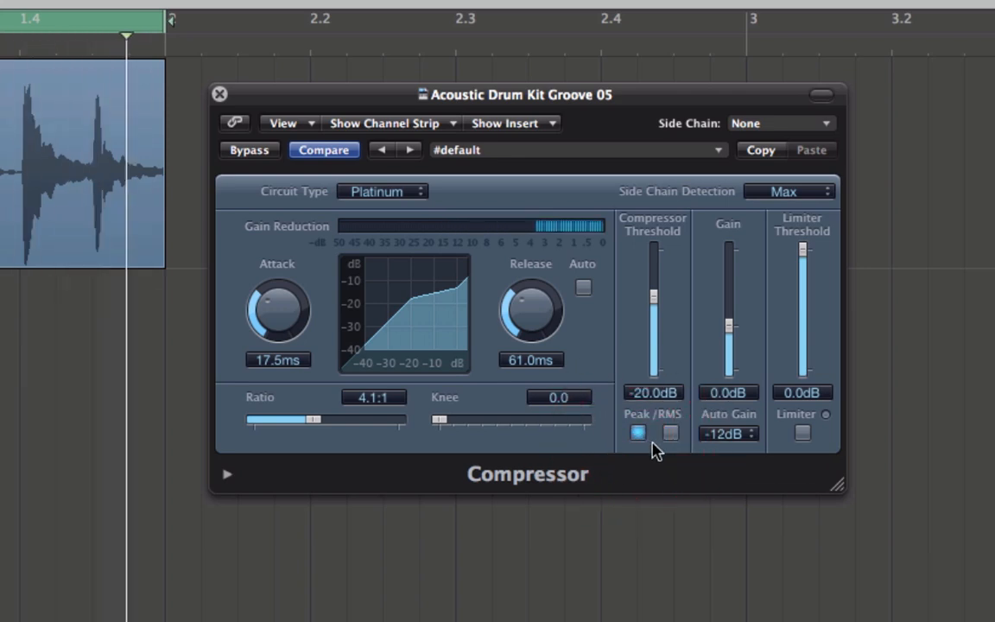
{"action": "left_click", "coordinate": [671, 434]}
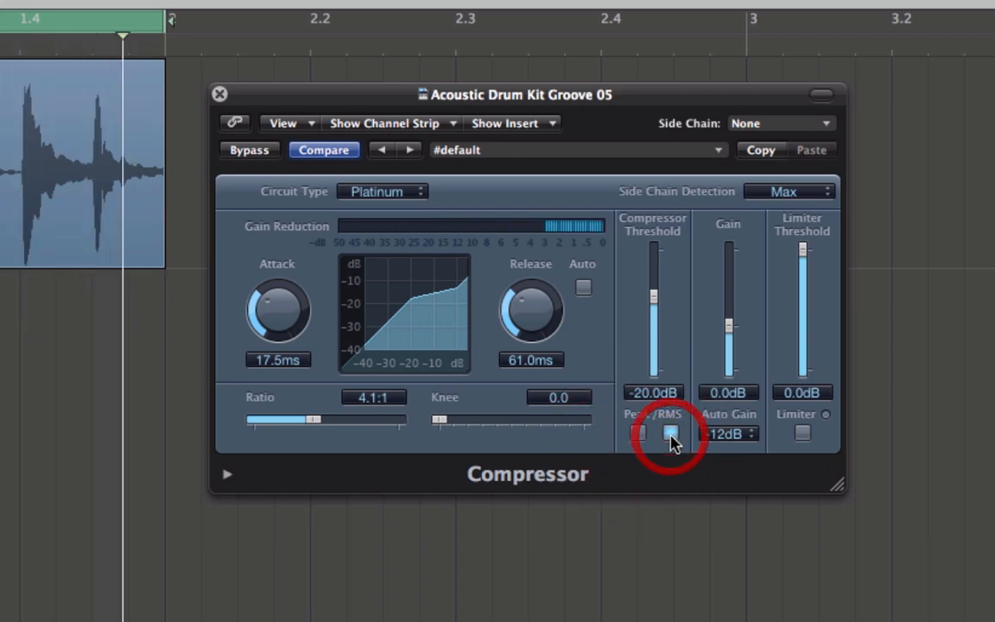
{"action": "left_click", "coordinate": [639, 434]}
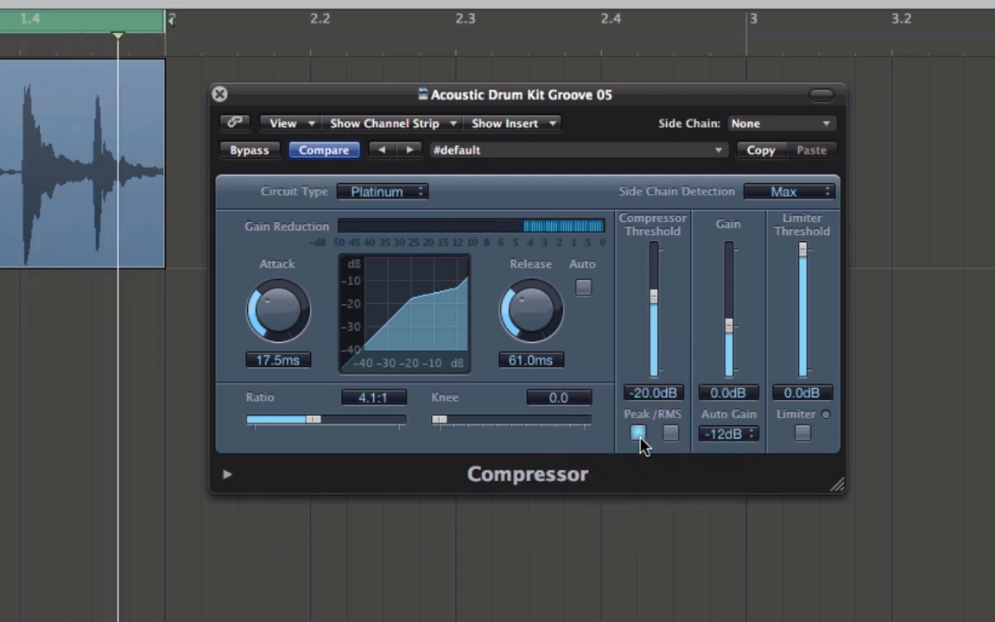
{"action": "left_click", "coordinate": [673, 436]}
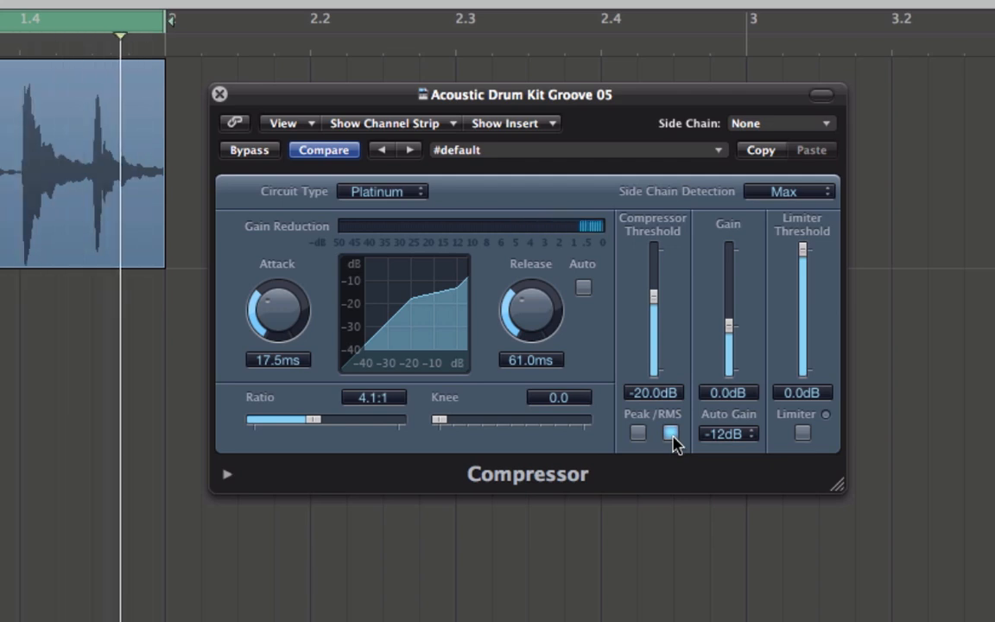
{"action": "left_click", "coordinate": [645, 436]}
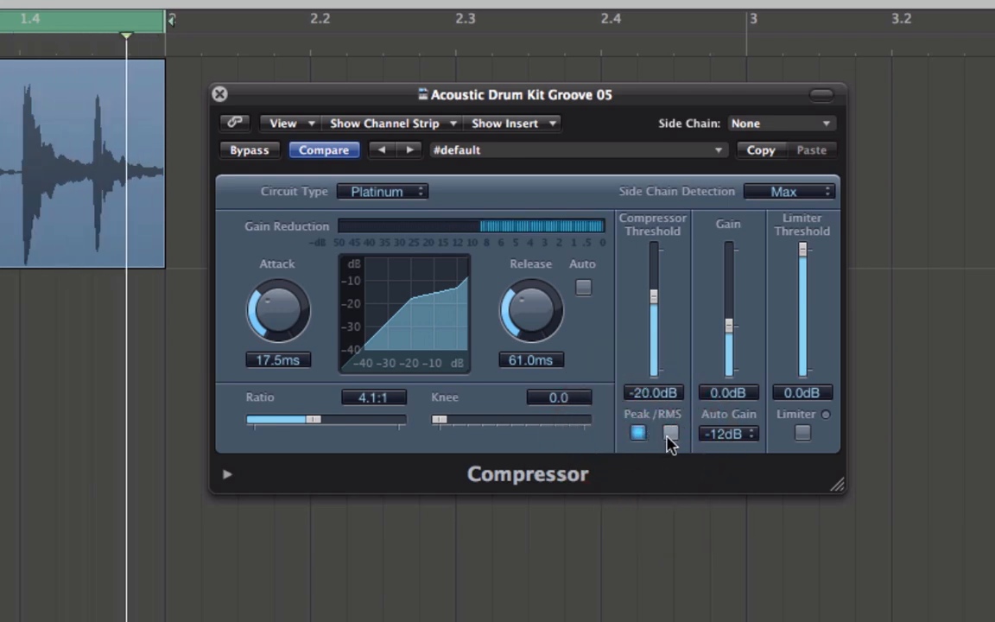
{"action": "left_click", "coordinate": [671, 435]}
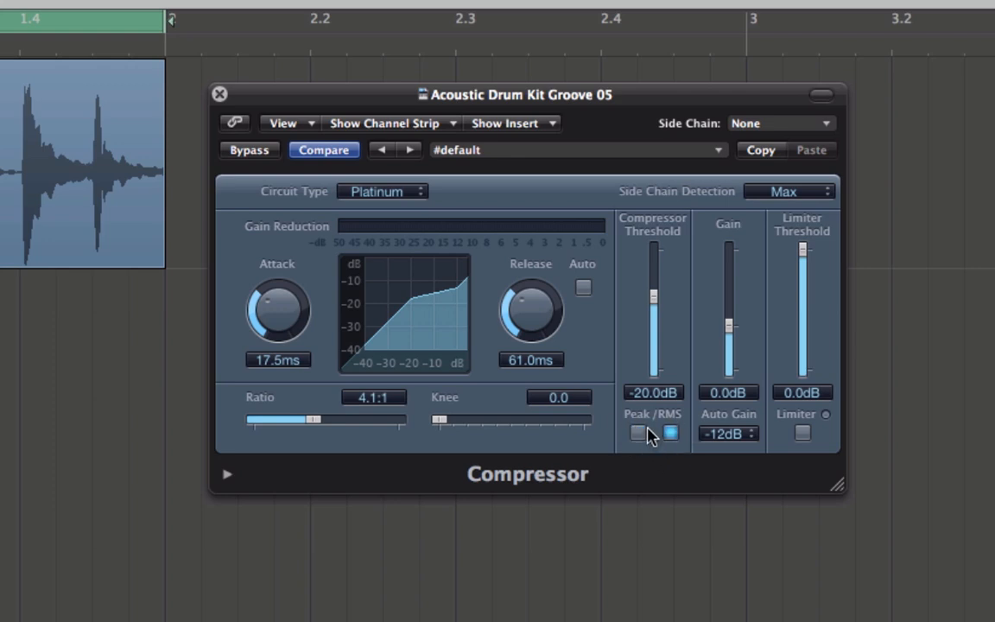
Step: Change the Compressor's circuit type to ClassA_R
{"action": "left_click", "coordinate": [421, 197]}
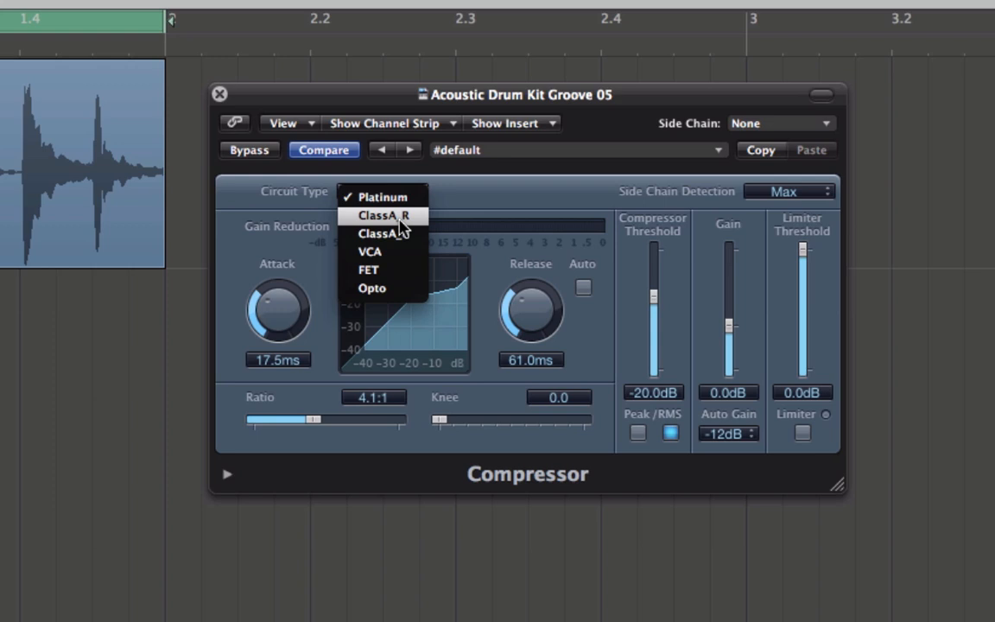
{"action": "left_click", "coordinate": [400, 217]}
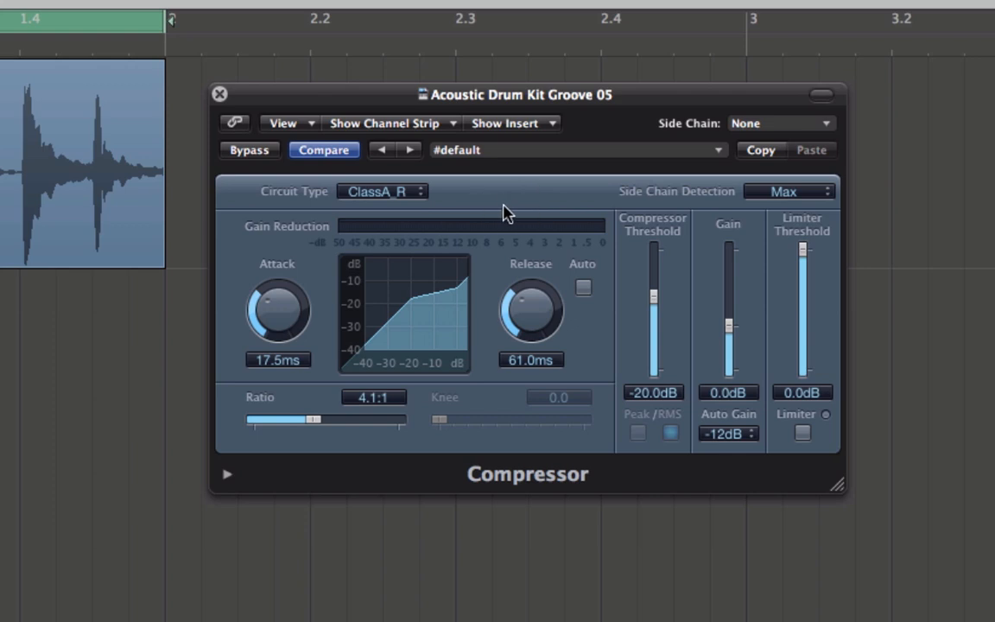
Step: Play the drum loop while switching the Compressor's circuit type to Platinum and back to ClassA_R, and stop playback
{"action": "left_click", "coordinate": [415, 192]}
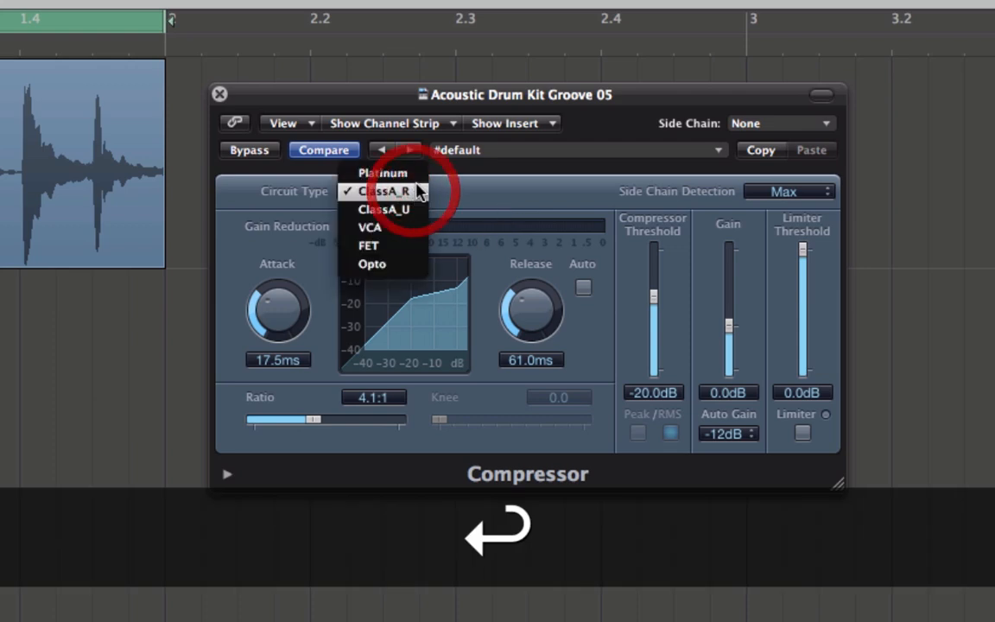
{"action": "left_click", "coordinate": [480, 197]}
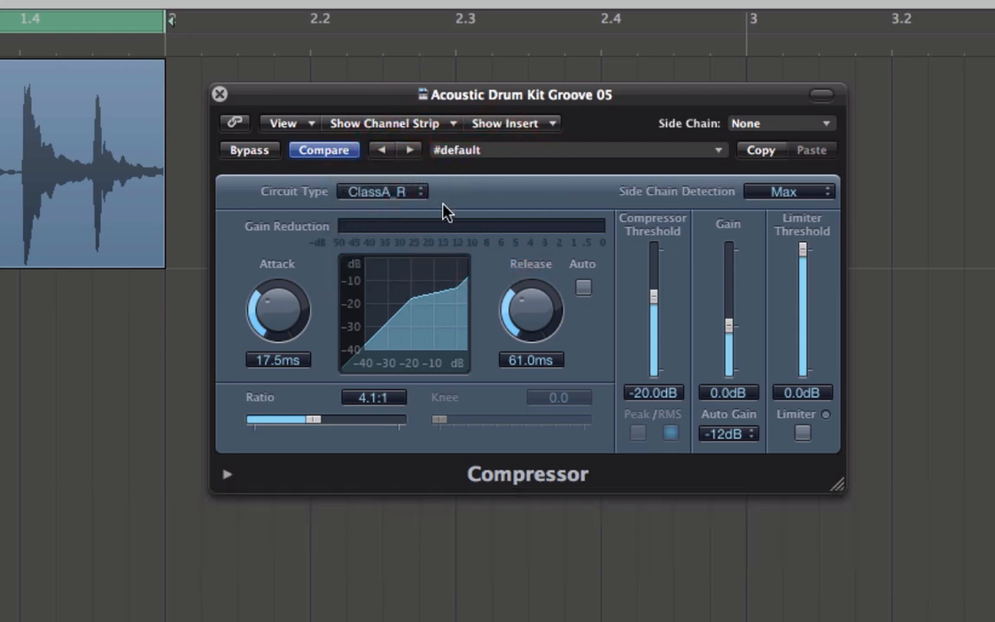
{"action": "key", "text": "space"}
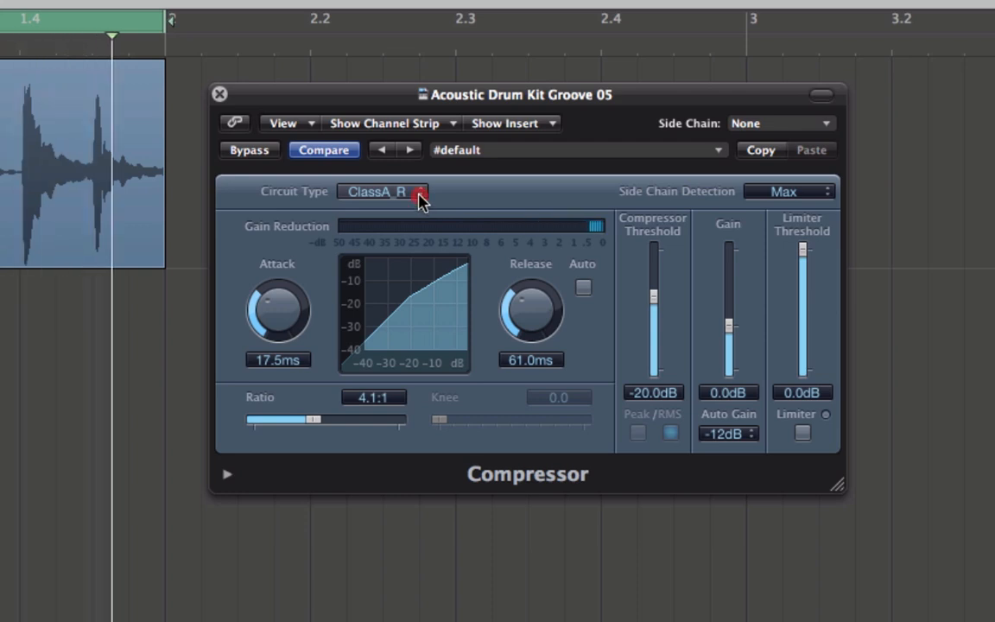
{"action": "left_click", "coordinate": [419, 197]}
{"action": "left_click", "coordinate": [418, 180]}
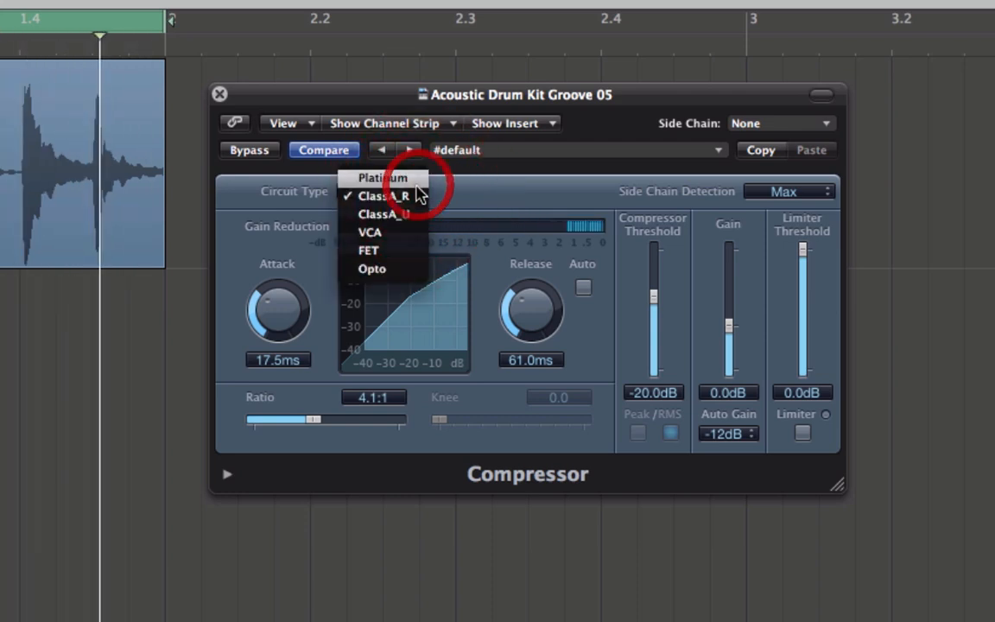
{"action": "left_click", "coordinate": [422, 198]}
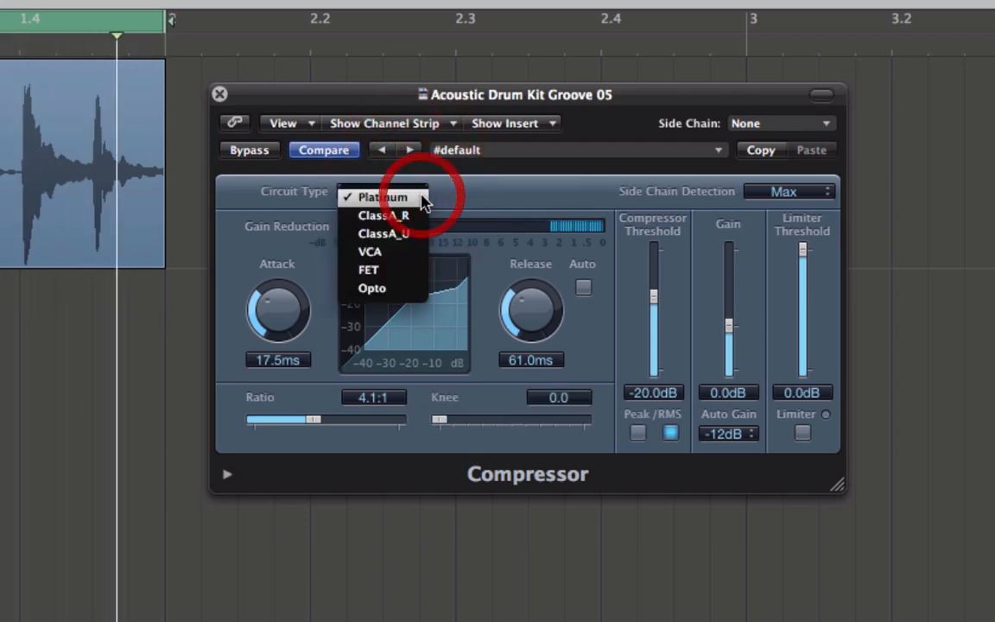
{"action": "left_click", "coordinate": [422, 218]}
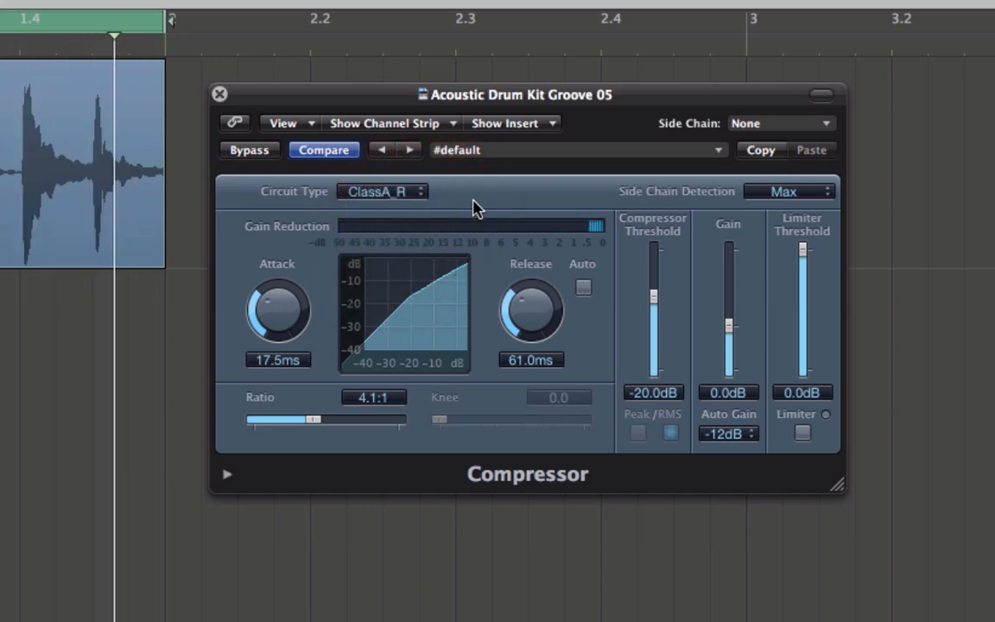
{"action": "key", "text": "space"}
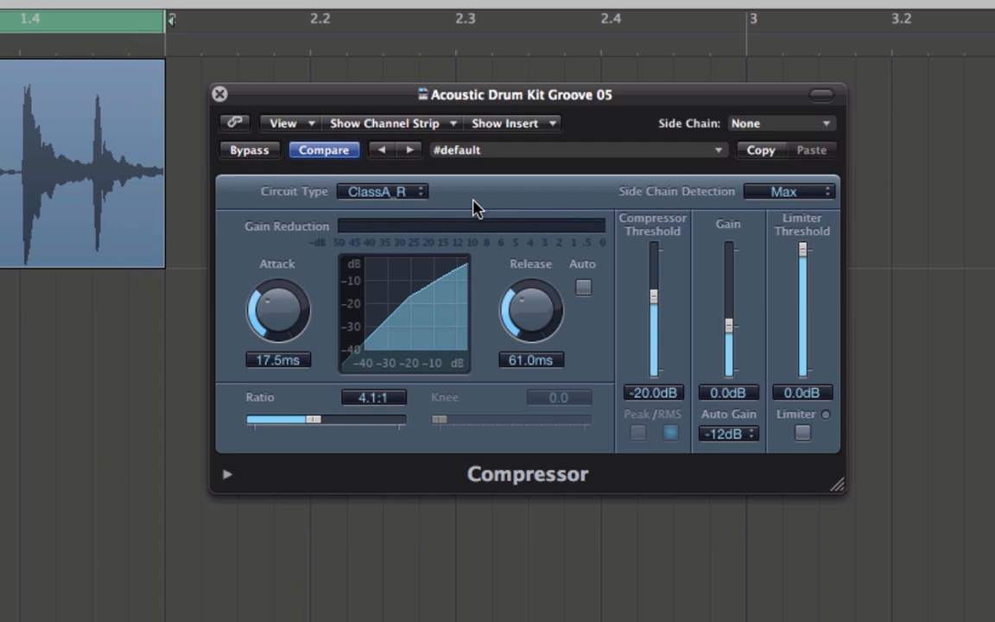
Step: Replay the loop and compare the Platinum circuit against ClassA_R once more, ending on ClassA_R
{"action": "key", "text": "Return"}
{"action": "left_click", "coordinate": [425, 199]}
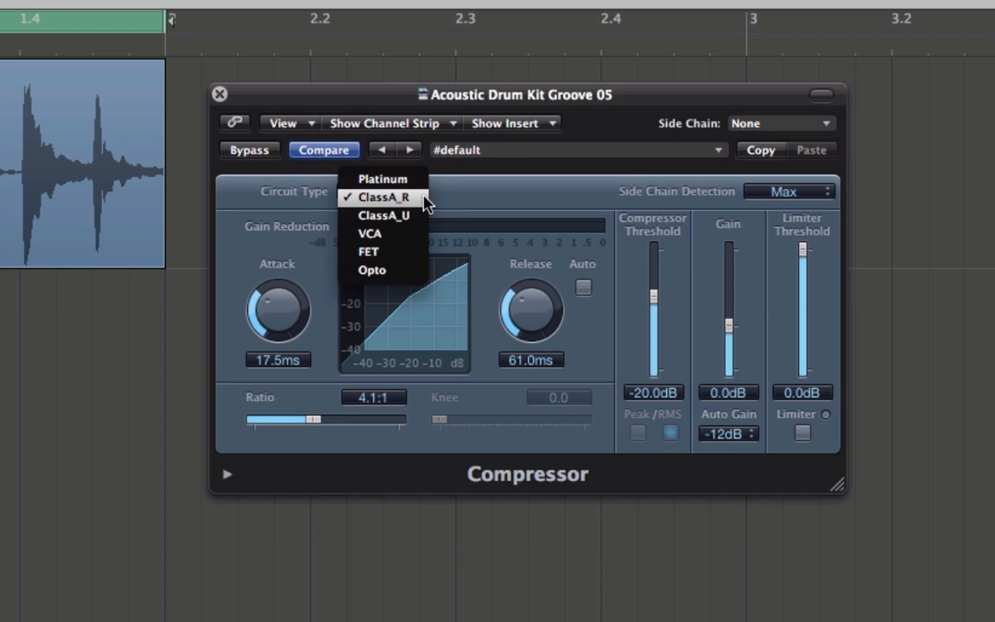
{"action": "left_click", "coordinate": [424, 199]}
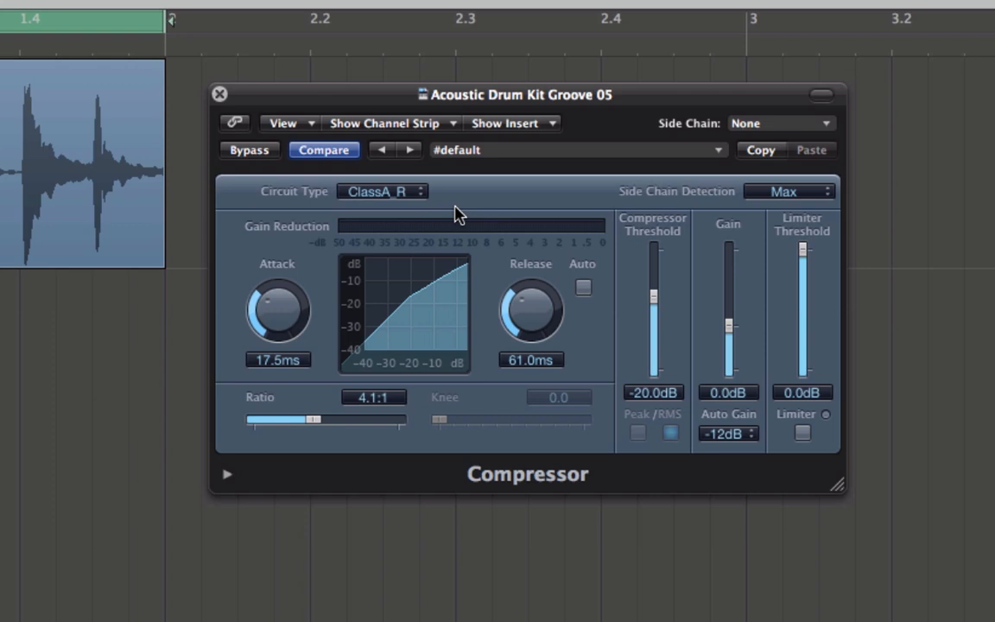
{"action": "key", "text": "space"}
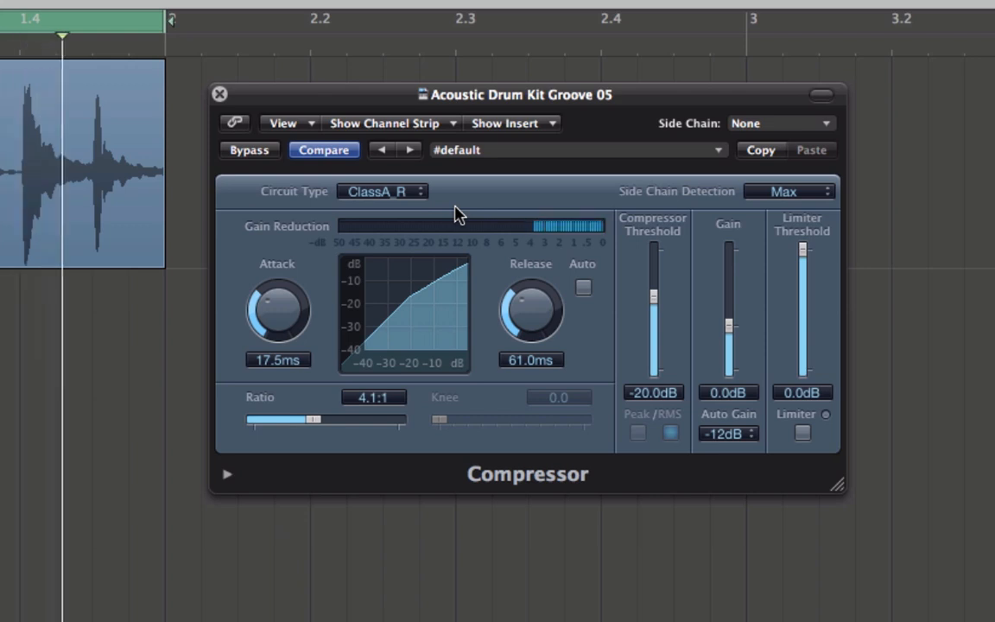
{"action": "left_click", "coordinate": [423, 193]}
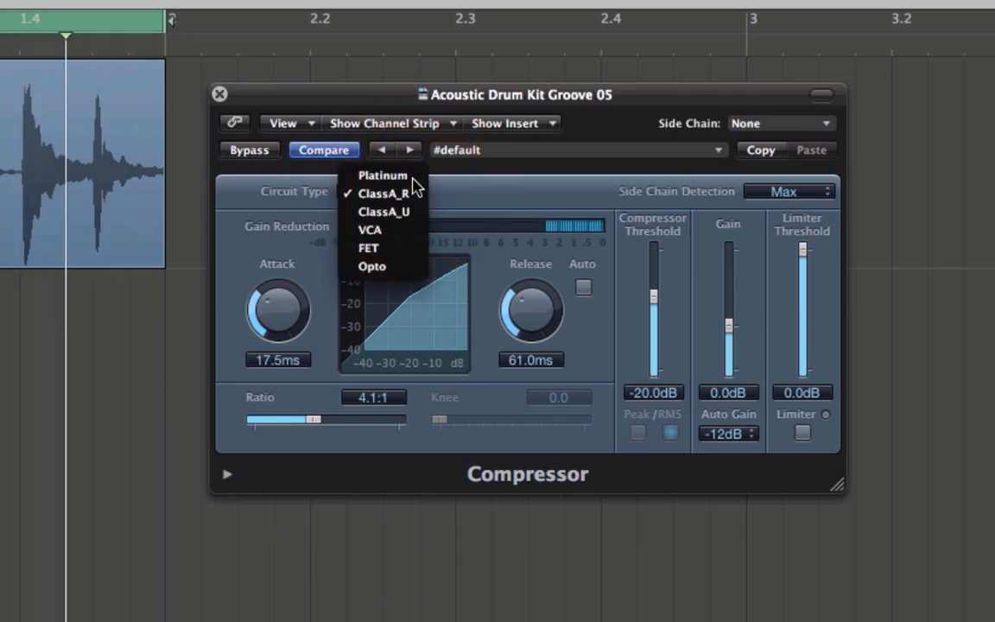
{"action": "left_click", "coordinate": [412, 177]}
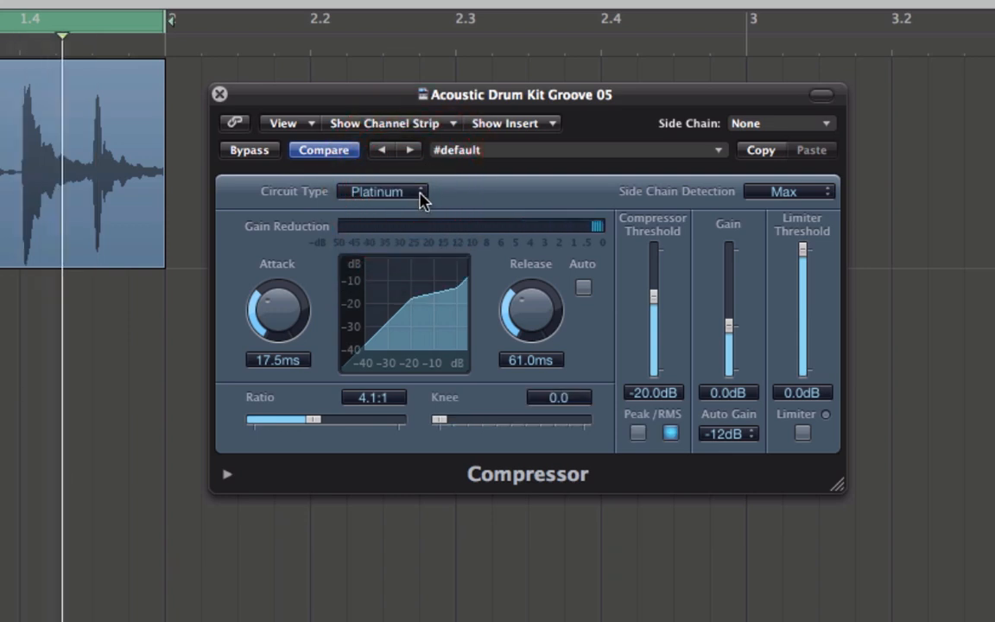
{"action": "left_click", "coordinate": [422, 195]}
{"action": "left_click", "coordinate": [422, 214]}
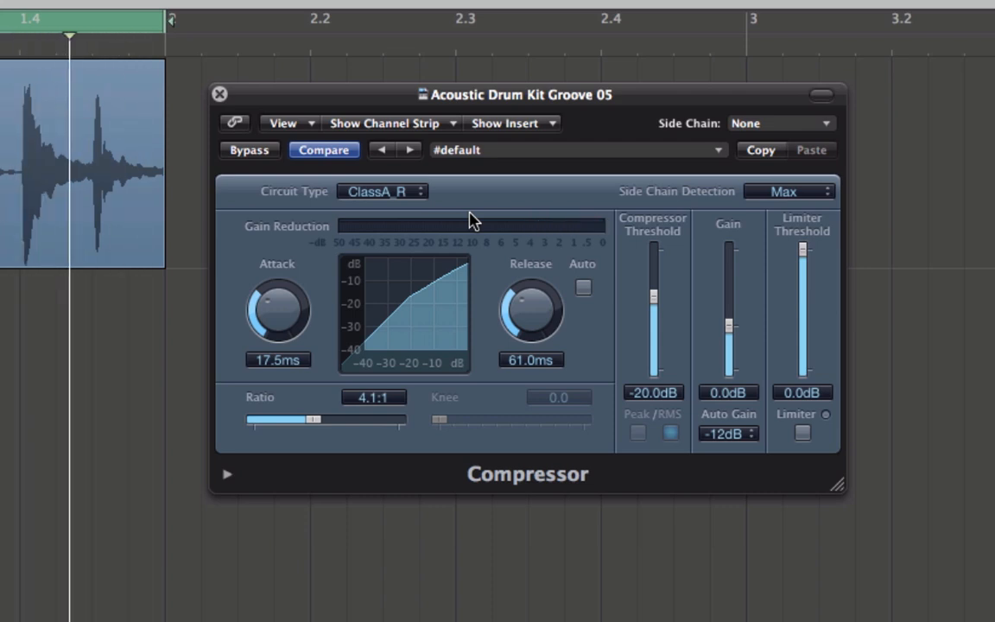
Step: Set the circuit type to ClassA_U and compare it with the default settings during playback, ending on the edited settings
{"action": "left_click", "coordinate": [413, 192]}
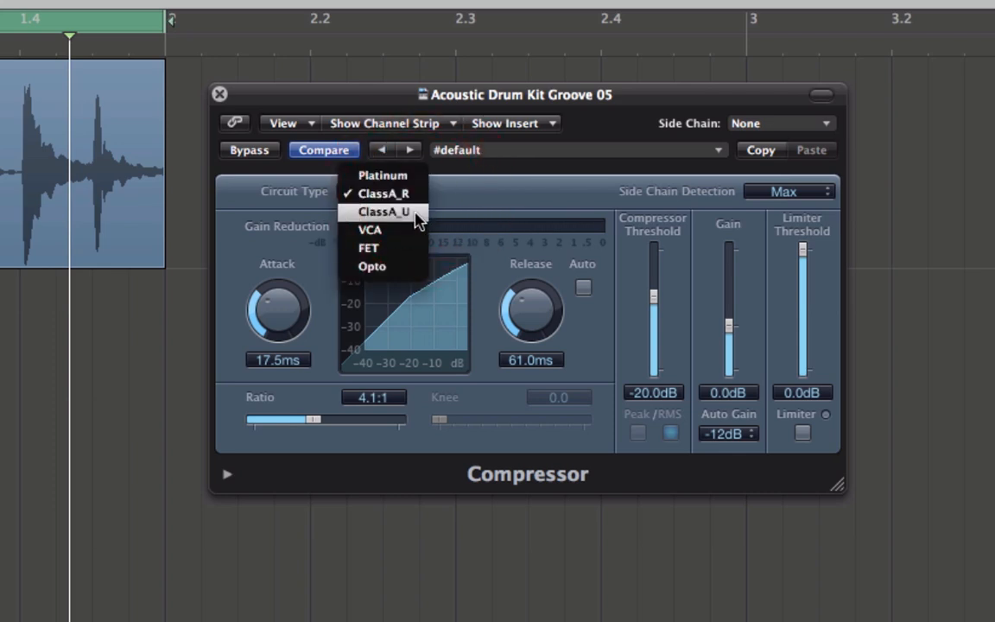
{"action": "left_click", "coordinate": [418, 213]}
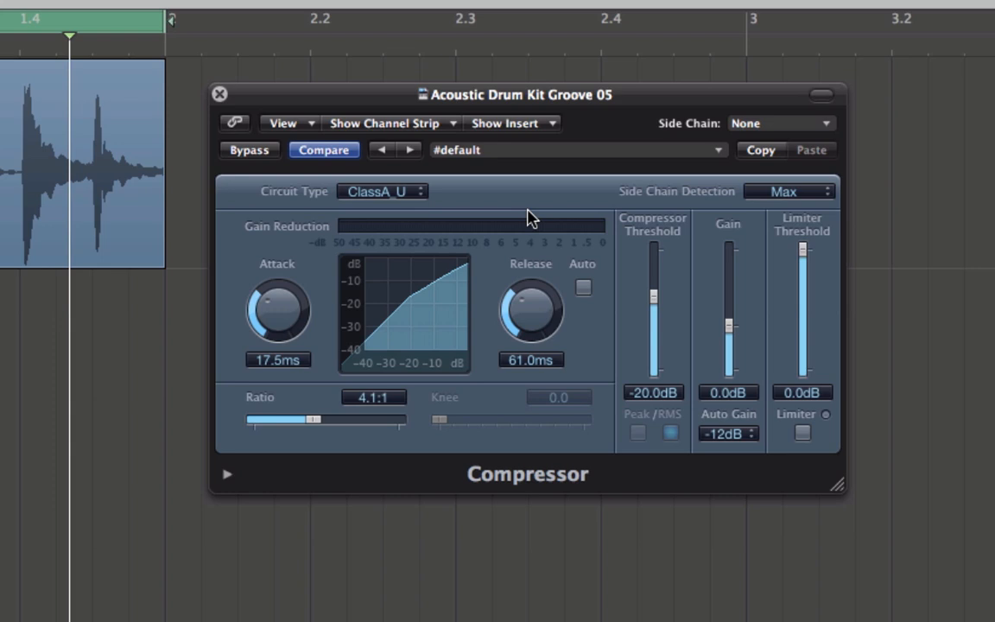
{"action": "key", "text": "Return"}
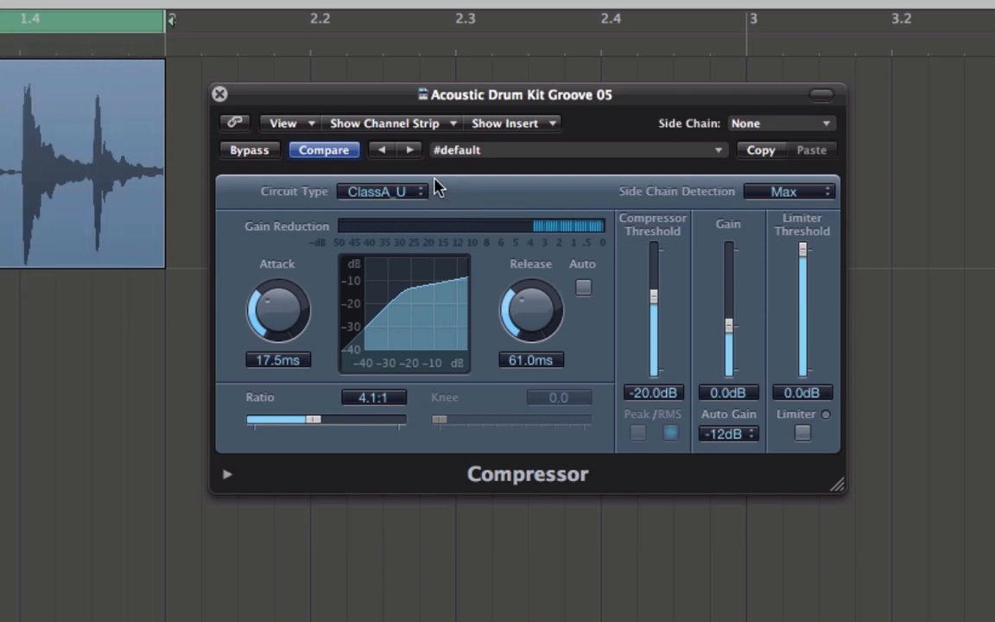
{"action": "left_click", "coordinate": [325, 150]}
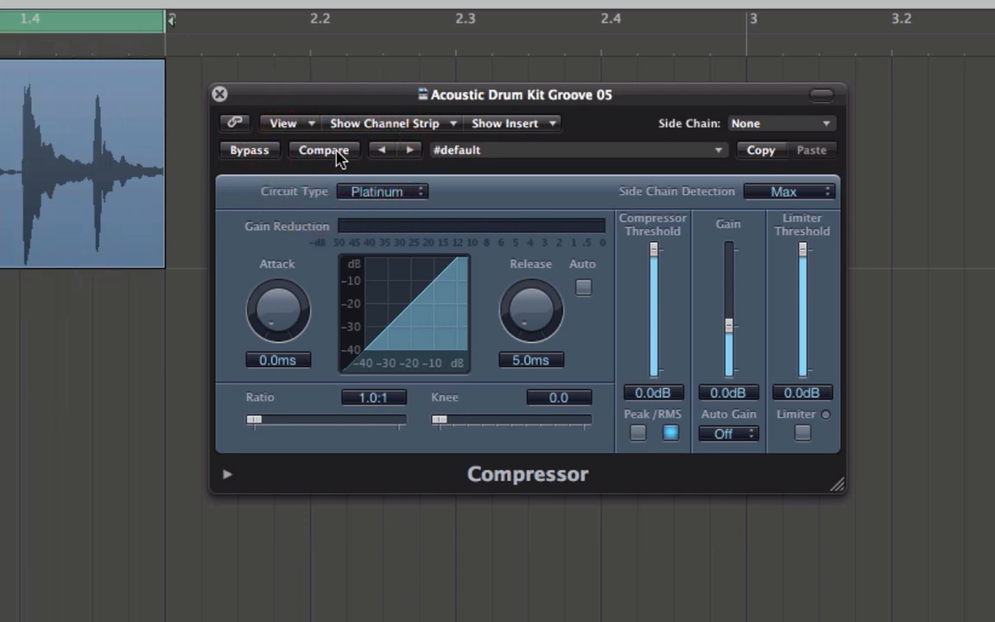
{"action": "left_click", "coordinate": [324, 150]}
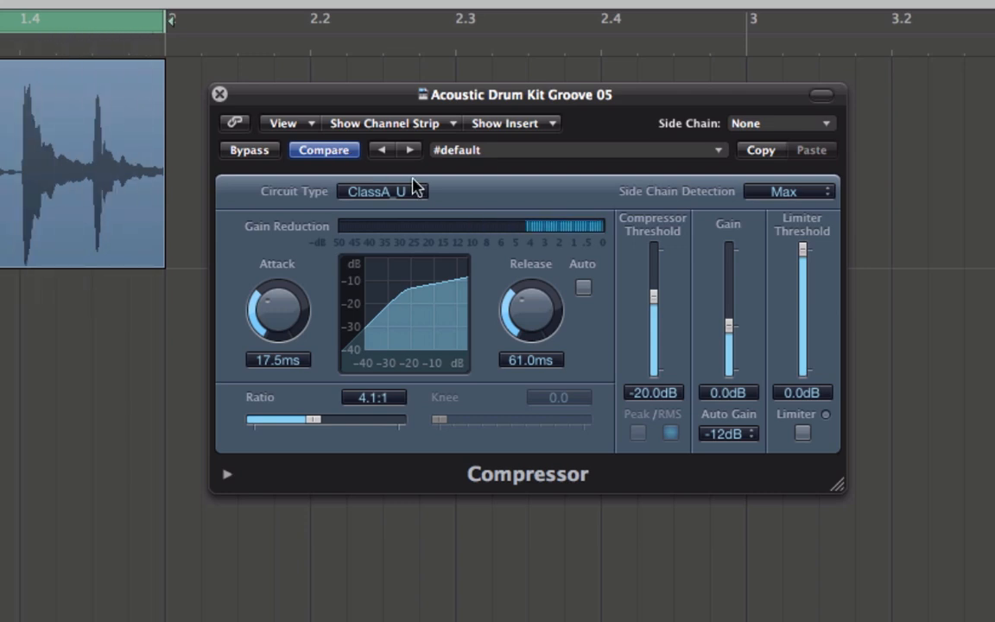
Step: Switch the circuit type to ClassA_R and back to ClassA_U to compare the two Class A models
{"action": "left_click", "coordinate": [422, 194]}
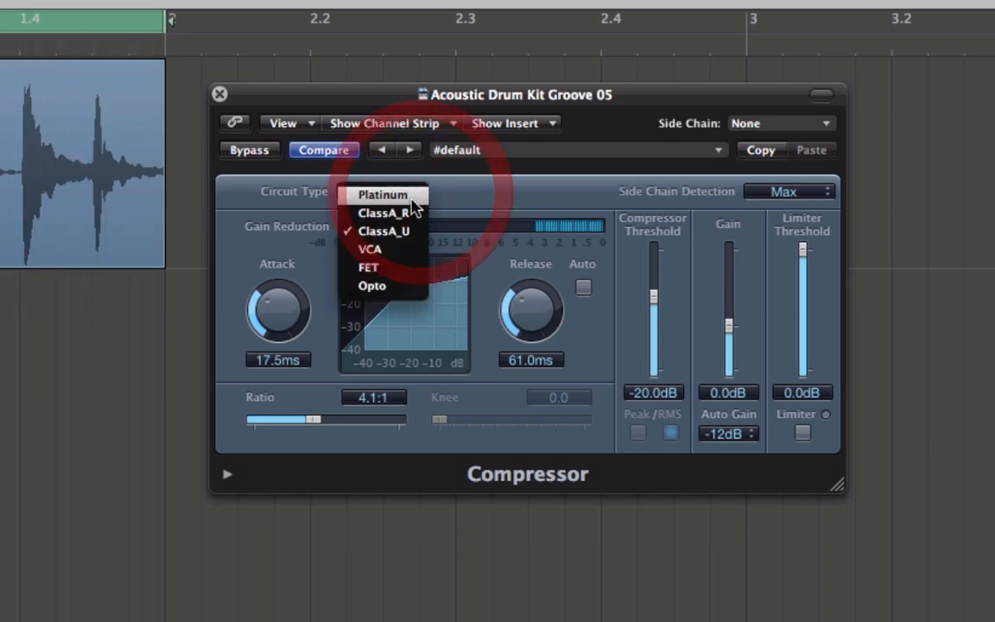
{"action": "left_click", "coordinate": [385, 212]}
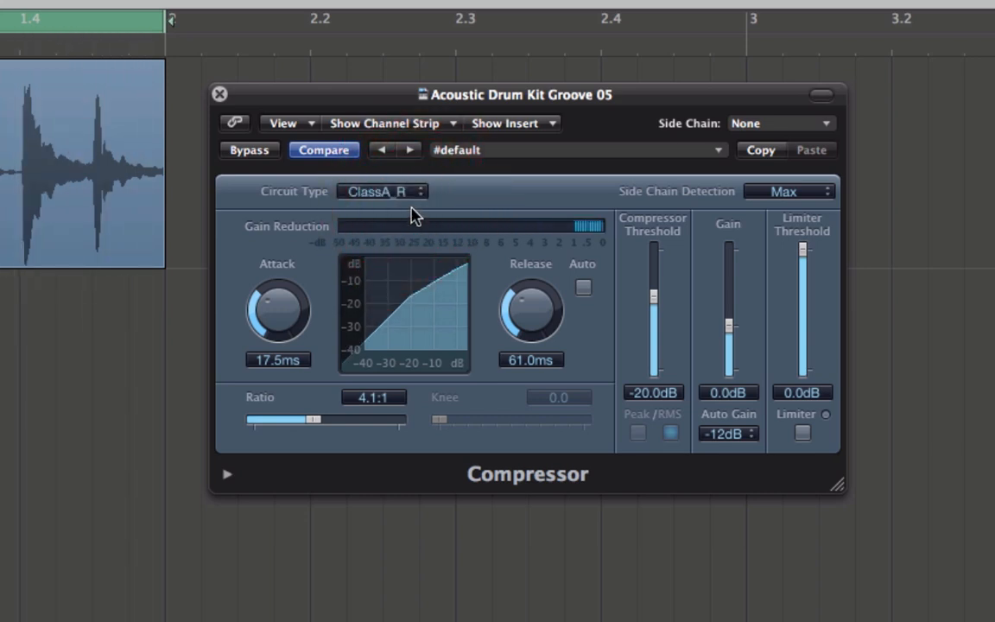
{"action": "left_click", "coordinate": [420, 193]}
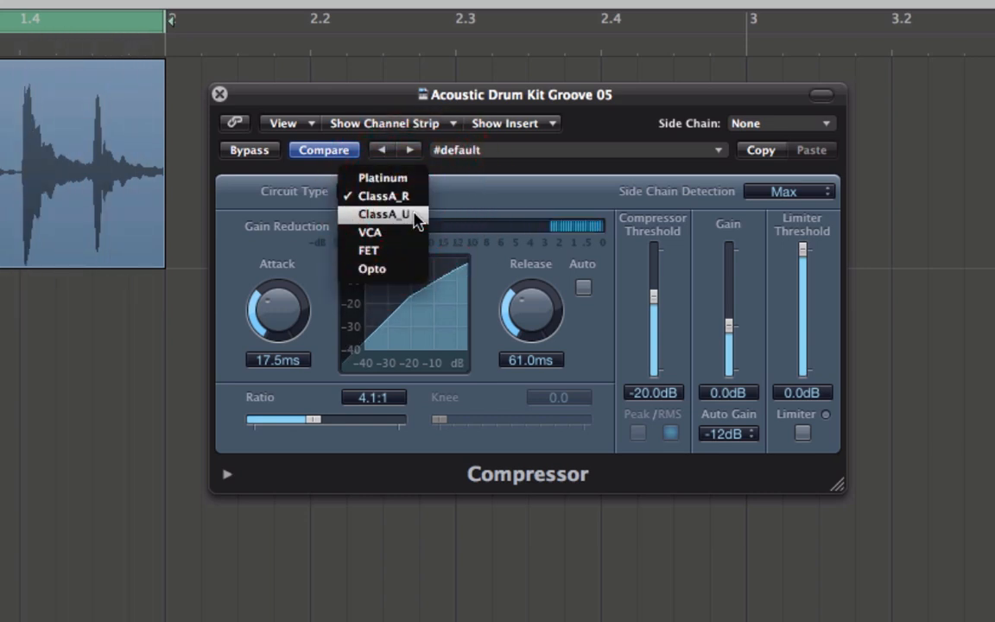
{"action": "left_click", "coordinate": [416, 218]}
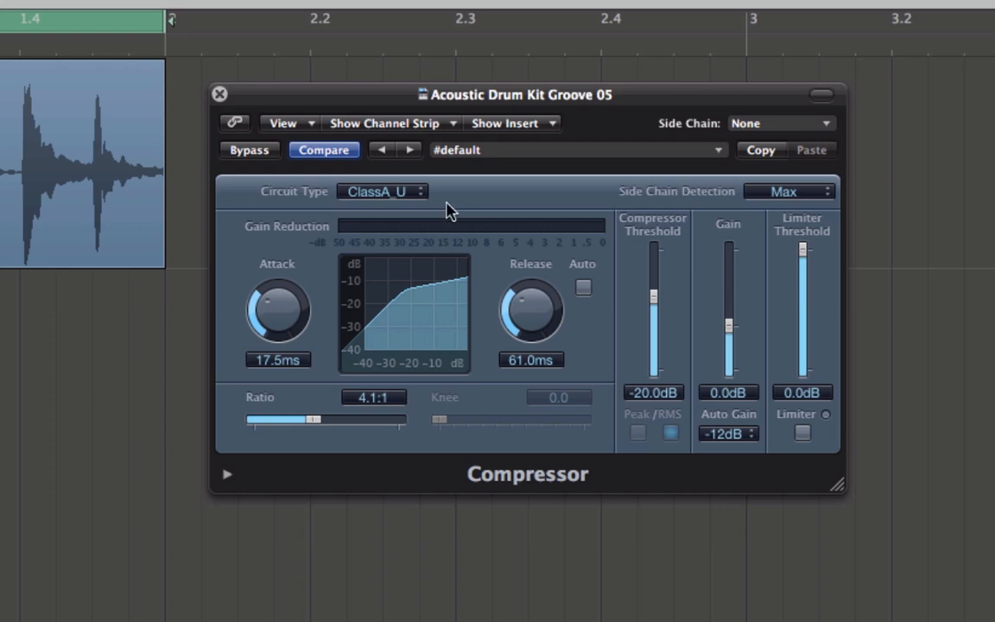
Step: Change the Compressor's circuit type to VCA
{"action": "left_click", "coordinate": [415, 192]}
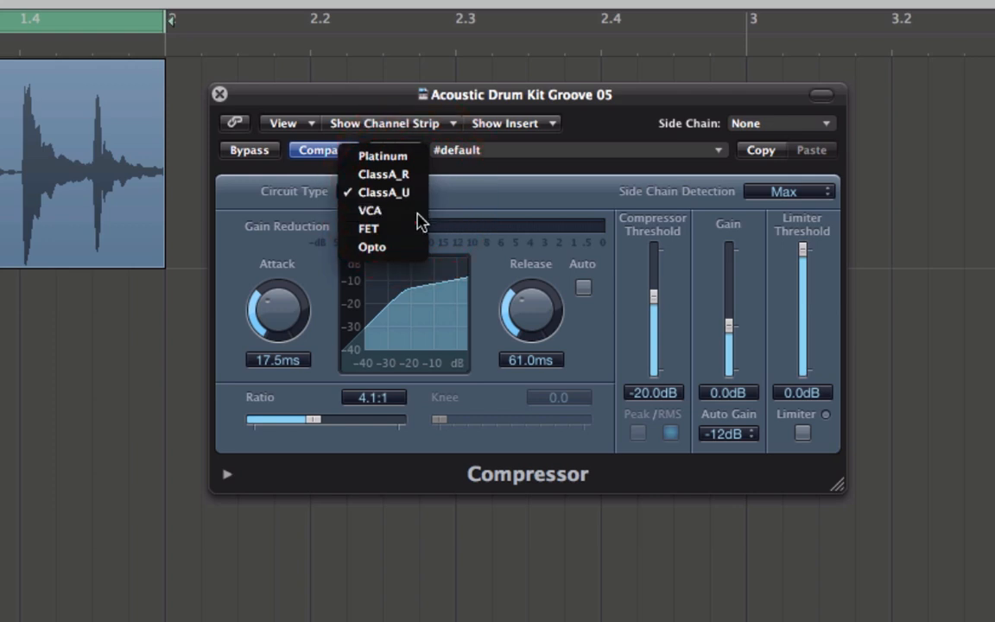
{"action": "left_click", "coordinate": [424, 216]}
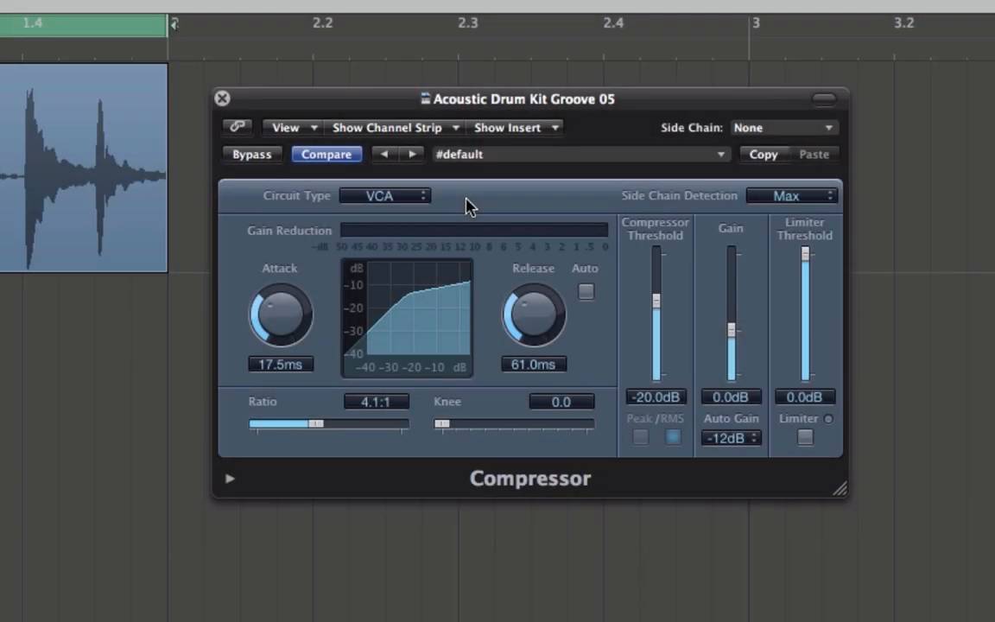
{"action": "left_click", "coordinate": [426, 198]}
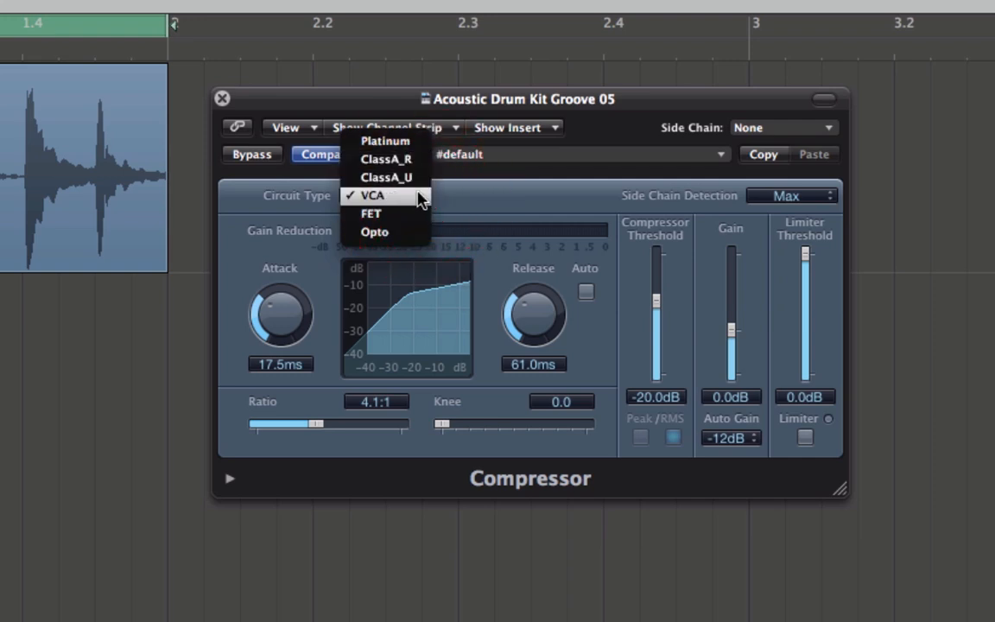
{"action": "left_click", "coordinate": [499, 195]}
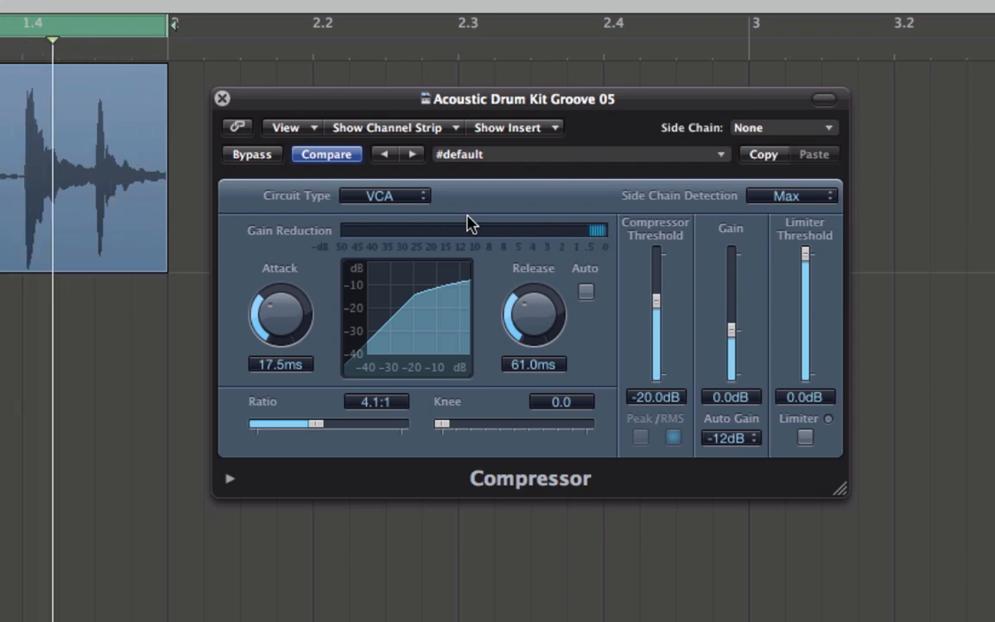
Step: Compare the VCA circuit type with ClassA_U during playback, ending on VCA
{"action": "left_click", "coordinate": [424, 201]}
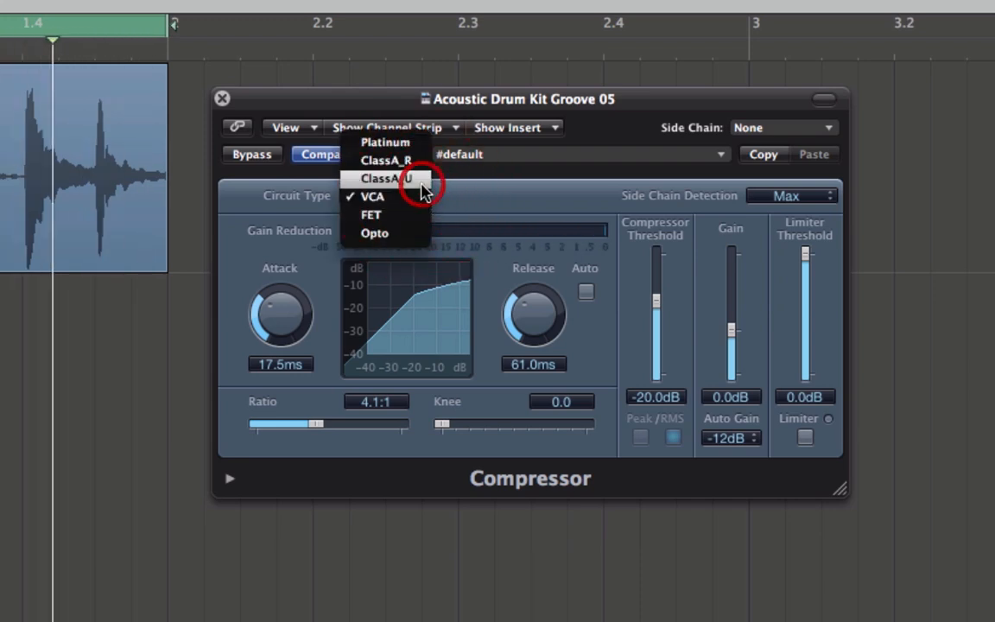
{"action": "left_click", "coordinate": [386, 179]}
{"action": "left_click", "coordinate": [423, 206]}
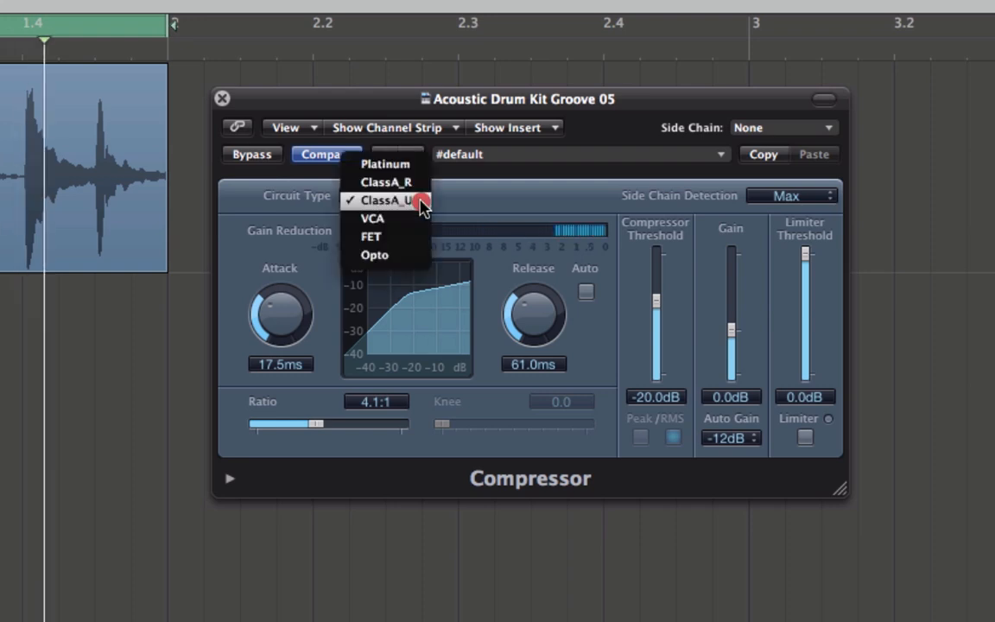
{"action": "left_click", "coordinate": [416, 219]}
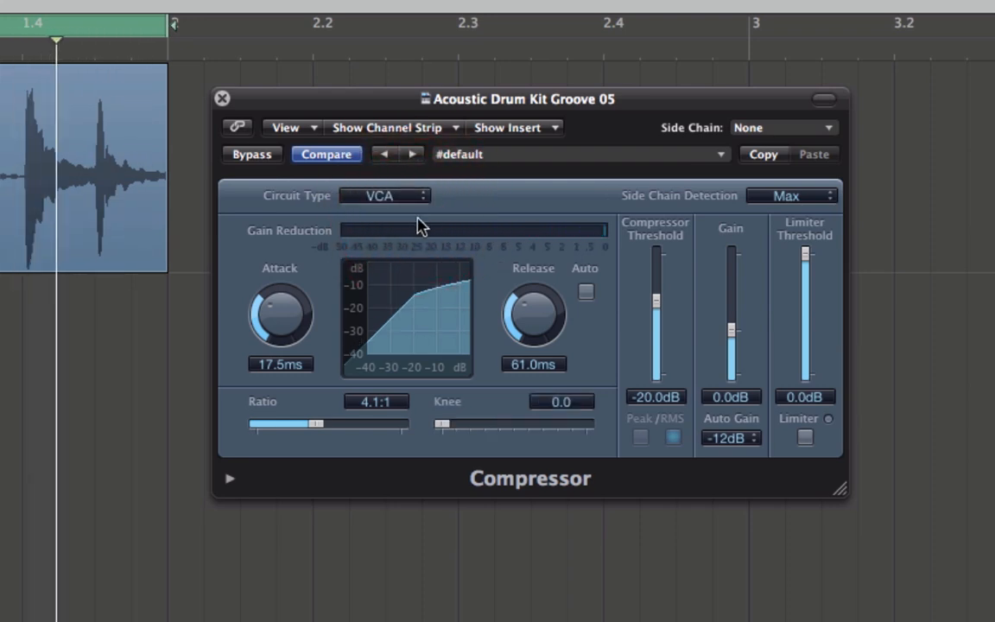
Step: Compare the VCA compression with the default settings twice on the drum loop, ending on the edited VCA settings
{"action": "left_click", "coordinate": [331, 155]}
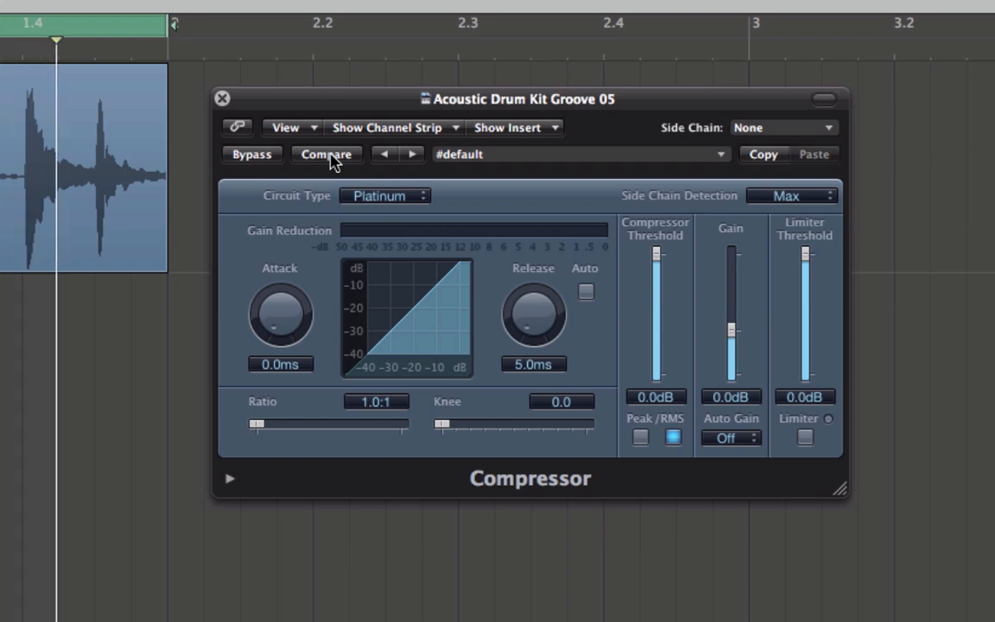
{"action": "left_click", "coordinate": [331, 155]}
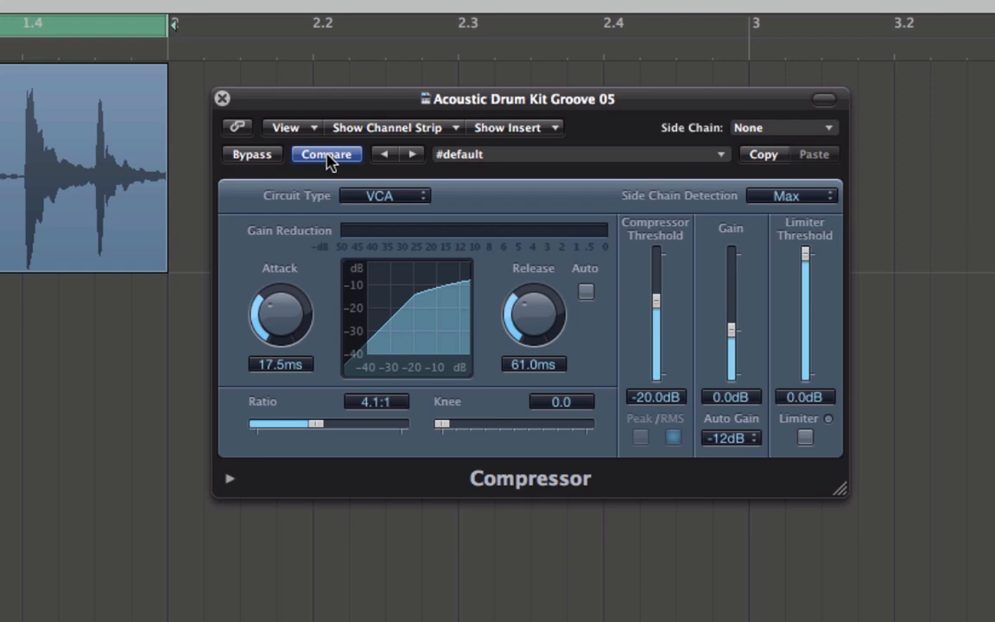
{"action": "key", "text": "Return"}
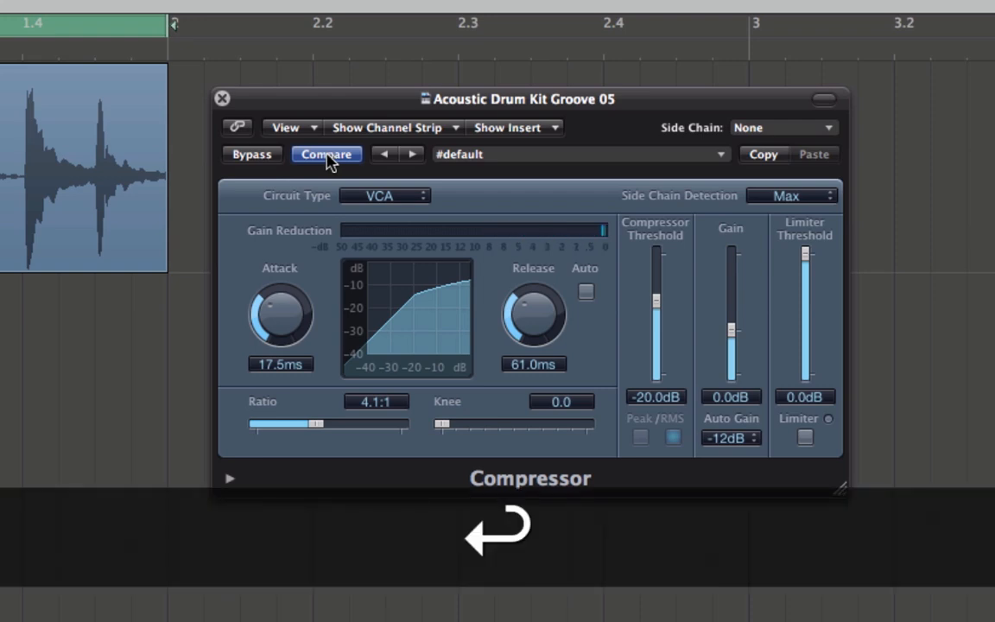
{"action": "left_click", "coordinate": [328, 162]}
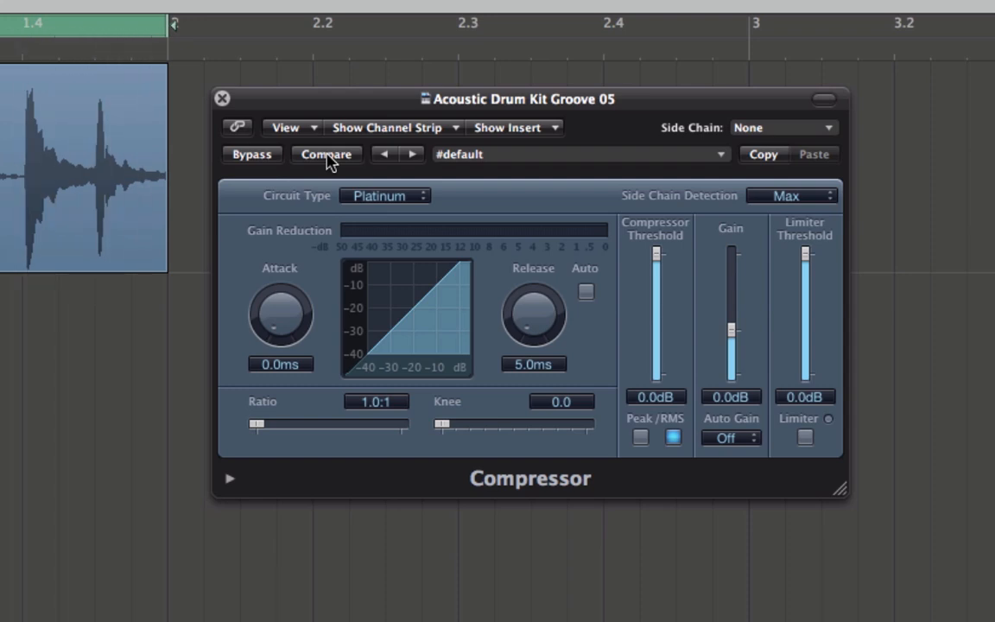
{"action": "left_click", "coordinate": [327, 155]}
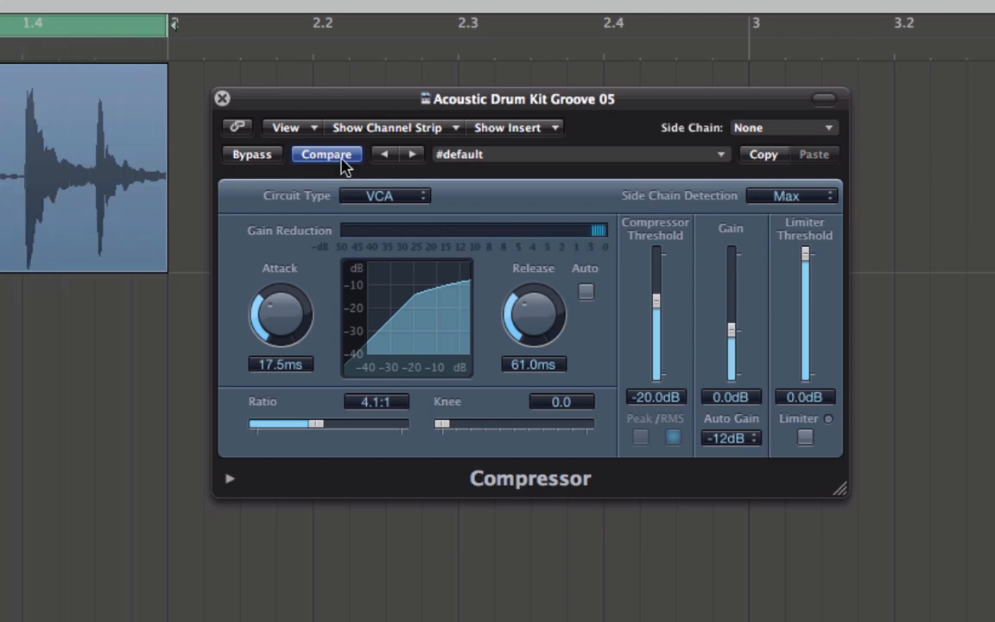
Step: Change the Compressor's circuit type to FET
{"action": "left_click", "coordinate": [421, 198]}
{"action": "left_click", "coordinate": [412, 277]}
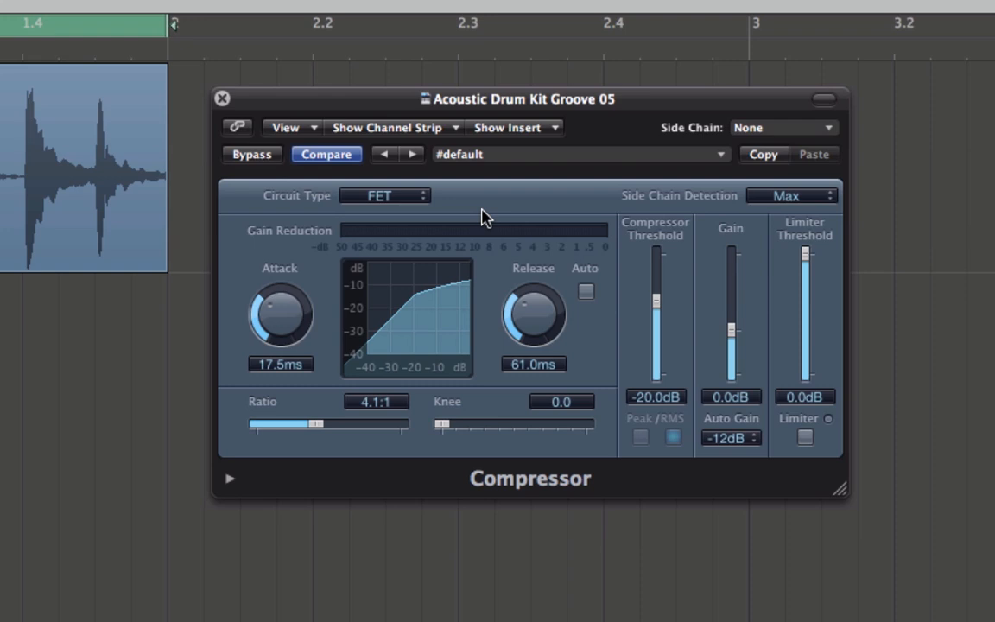
Step: Compare the FET compression with the default settings while the drum loop plays, ending on the edited FET settings
{"action": "key", "text": "Return"}
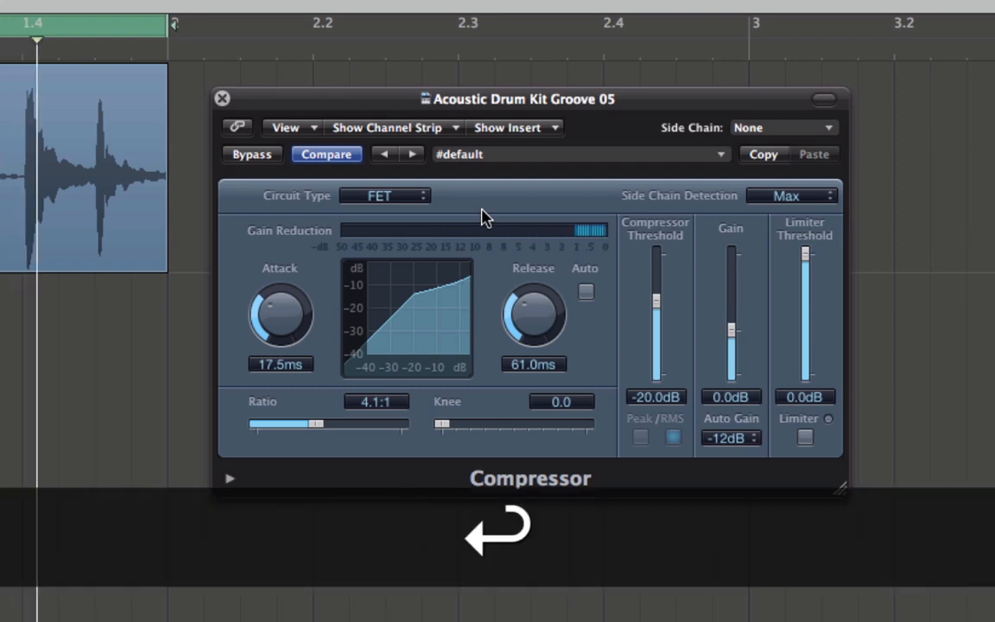
{"action": "left_click", "coordinate": [326, 157]}
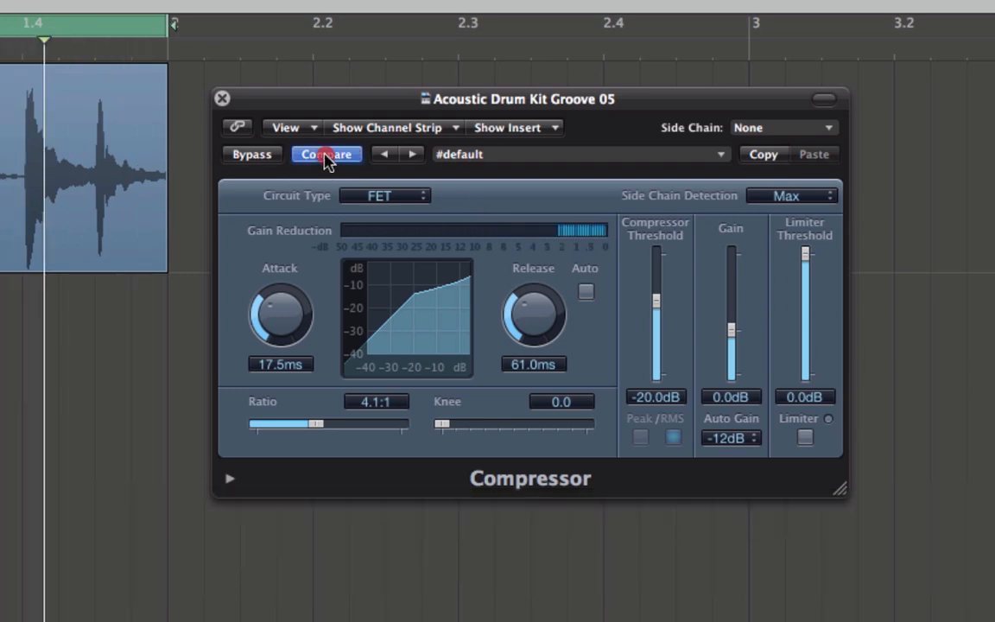
{"action": "left_click", "coordinate": [327, 157]}
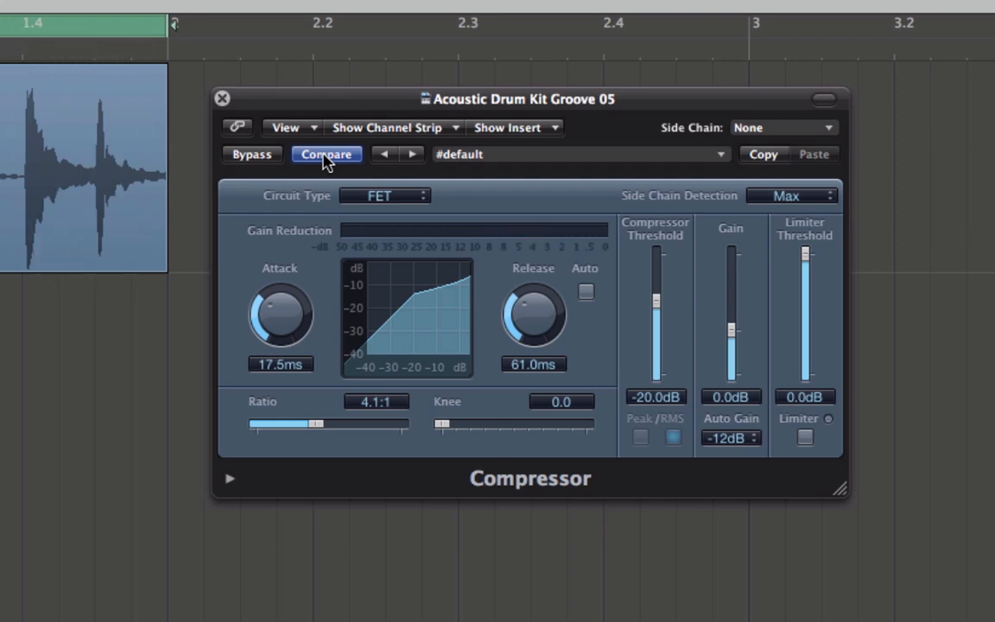
{"action": "key", "text": "Return"}
Step: Change the Compressor's circuit type to Opto and compare it with the default settings during playback, ending on Opto
{"action": "left_click", "coordinate": [421, 197]}
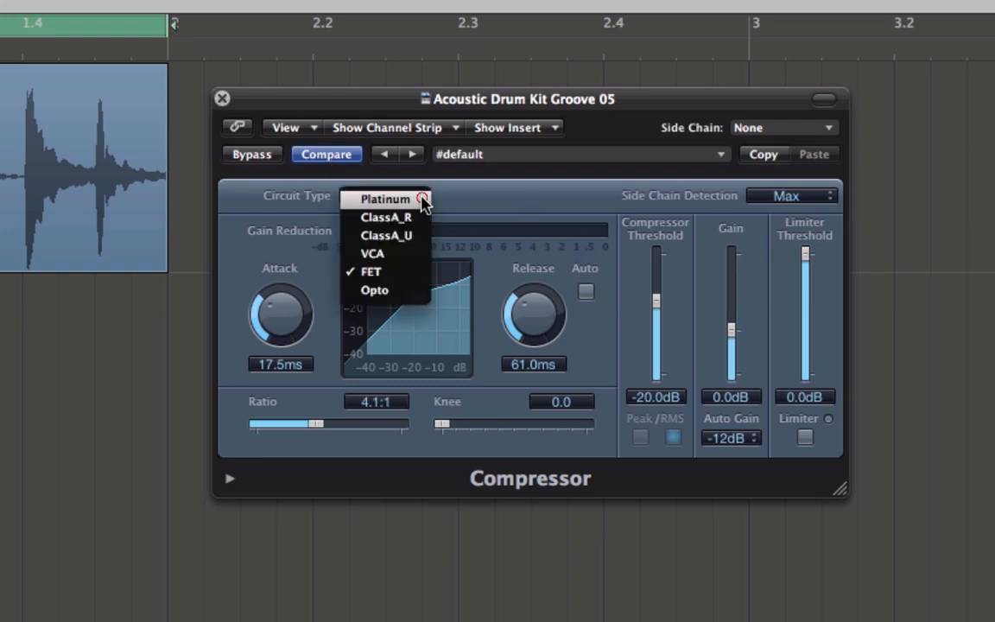
{"action": "left_click", "coordinate": [416, 299]}
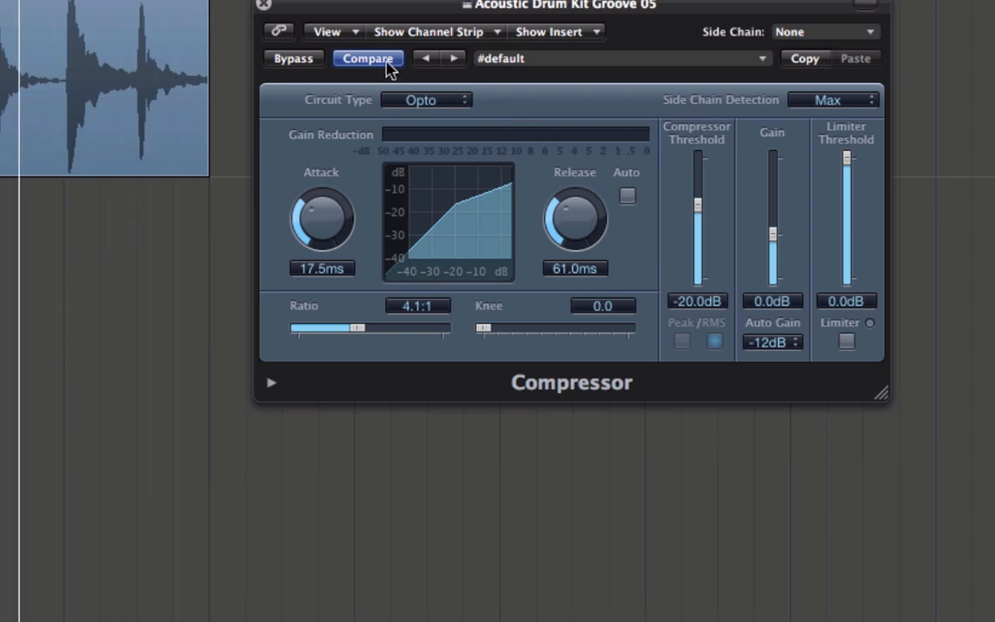
{"action": "left_click", "coordinate": [371, 61]}
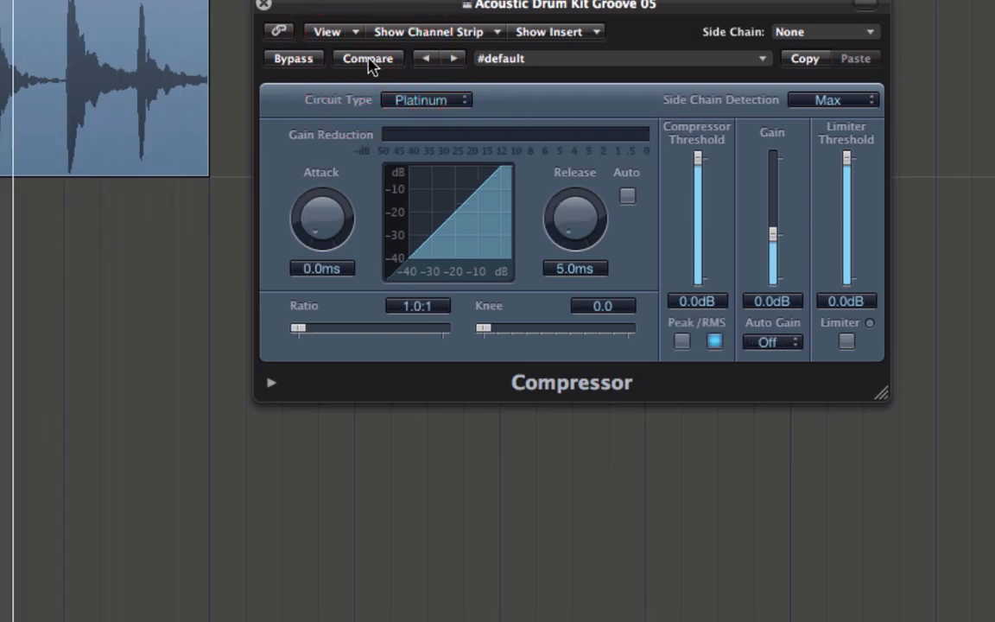
{"action": "left_click", "coordinate": [371, 62]}
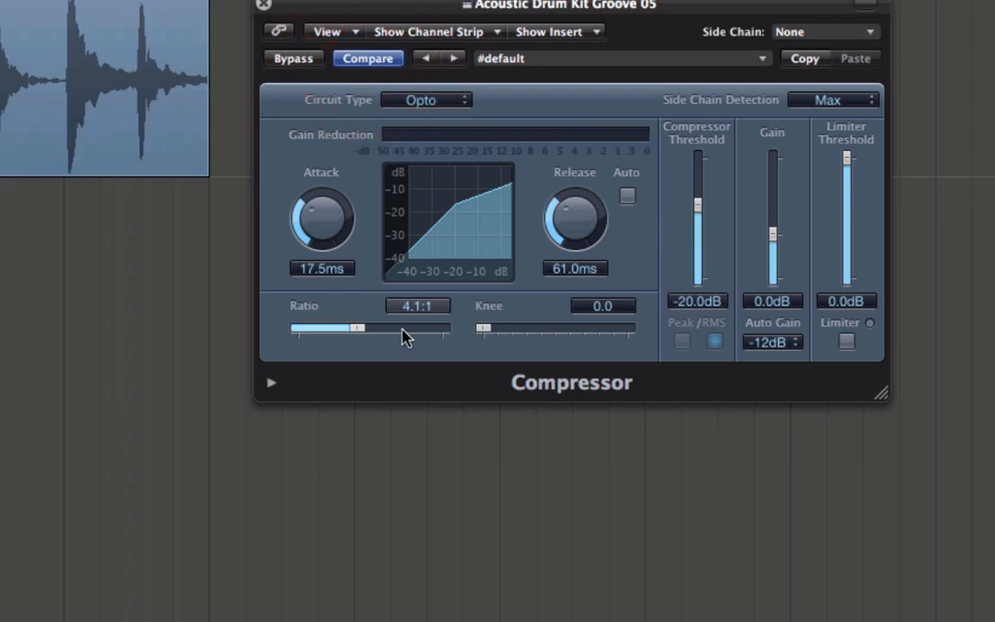
Step: Set the ratio to 5.0:1 and the compressor threshold to -27.0 dB, and compare the Opto result with the default settings
{"action": "left_click_drag", "start_coordinate": [357, 331], "coordinate": [365, 335]}
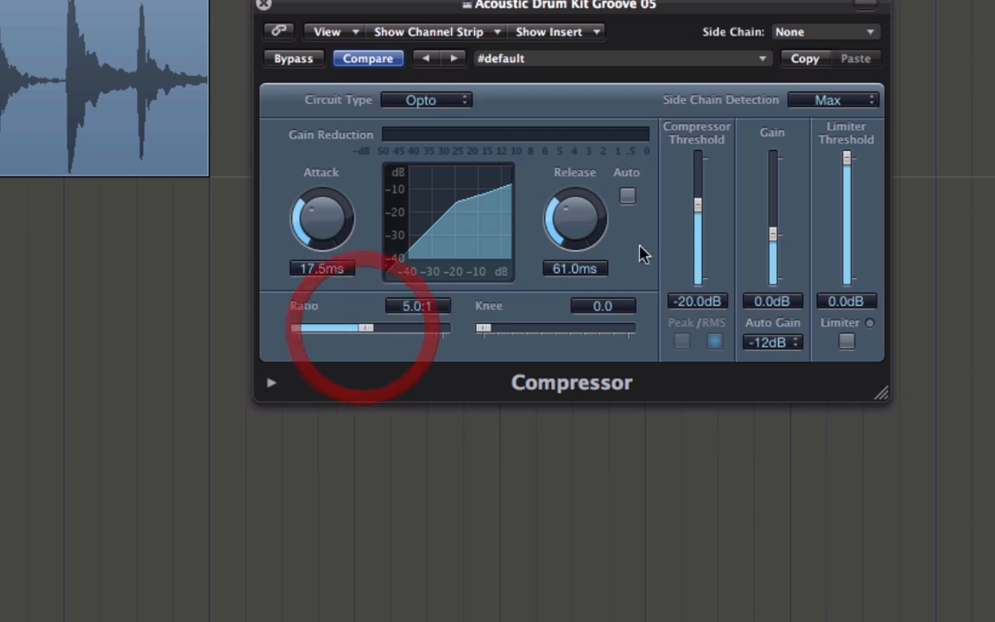
{"action": "left_click_drag", "start_coordinate": [697, 208], "coordinate": [700, 230]}
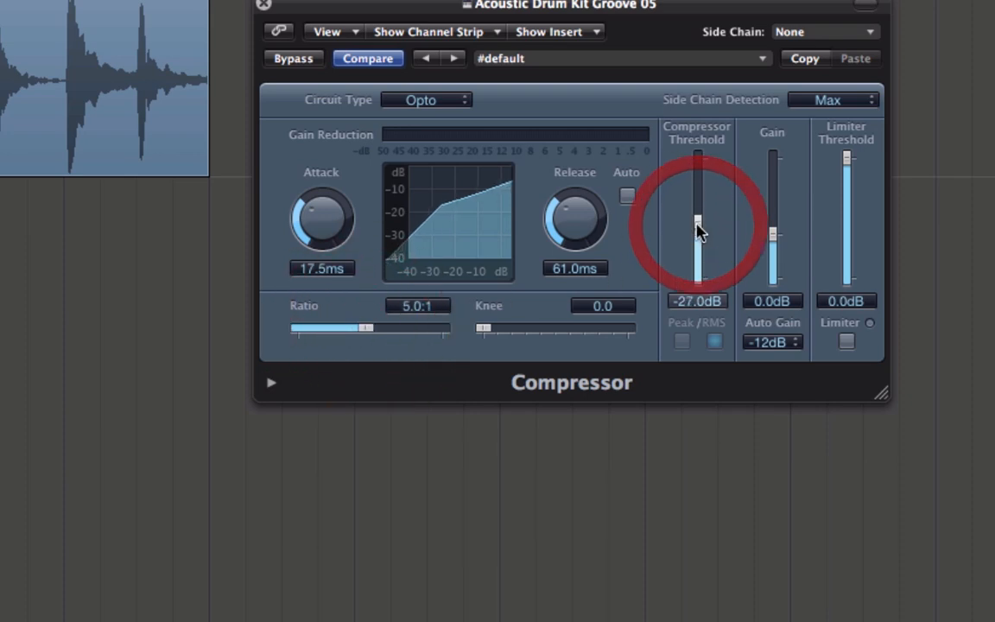
{"action": "key", "text": "Return"}
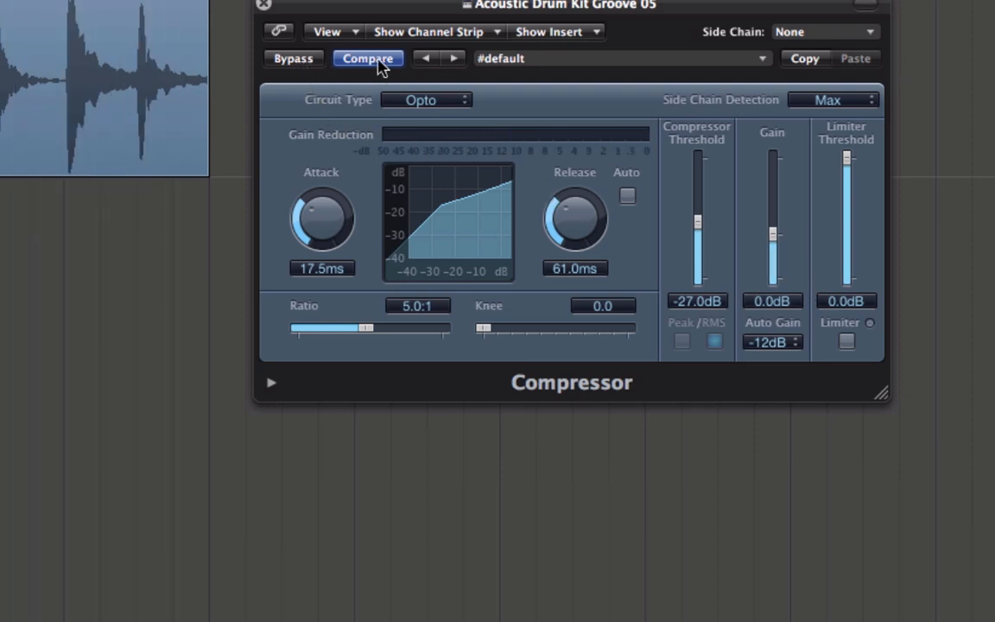
{"action": "left_click", "coordinate": [377, 63]}
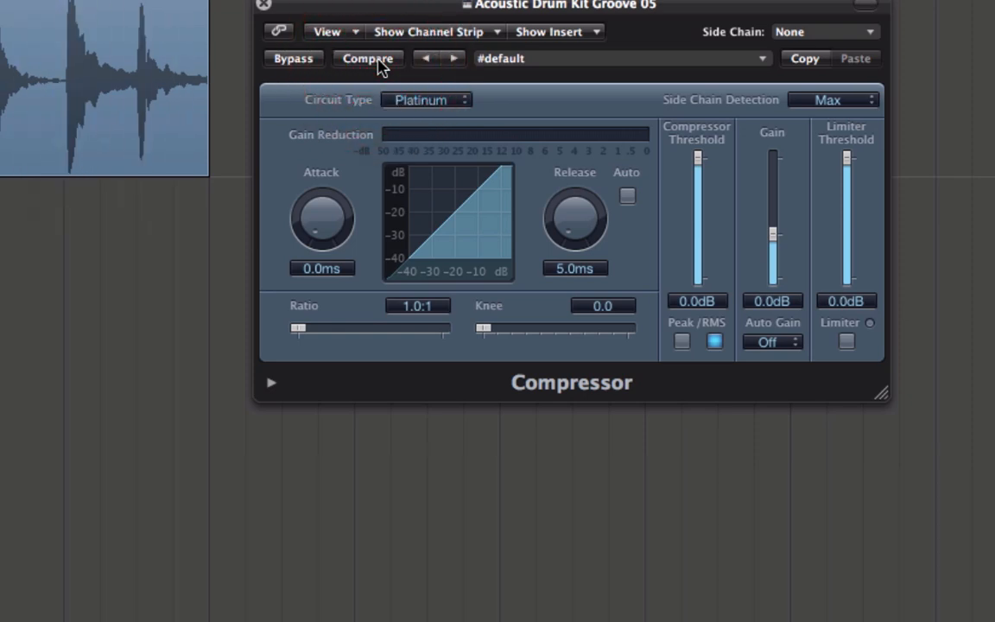
{"action": "left_click", "coordinate": [380, 64]}
Step: Set the ratio to 4.1:1 and the compressor threshold to -18.0 dB, and compare the result with the default settings
{"action": "left_click_drag", "start_coordinate": [366, 334], "coordinate": [360, 336]}
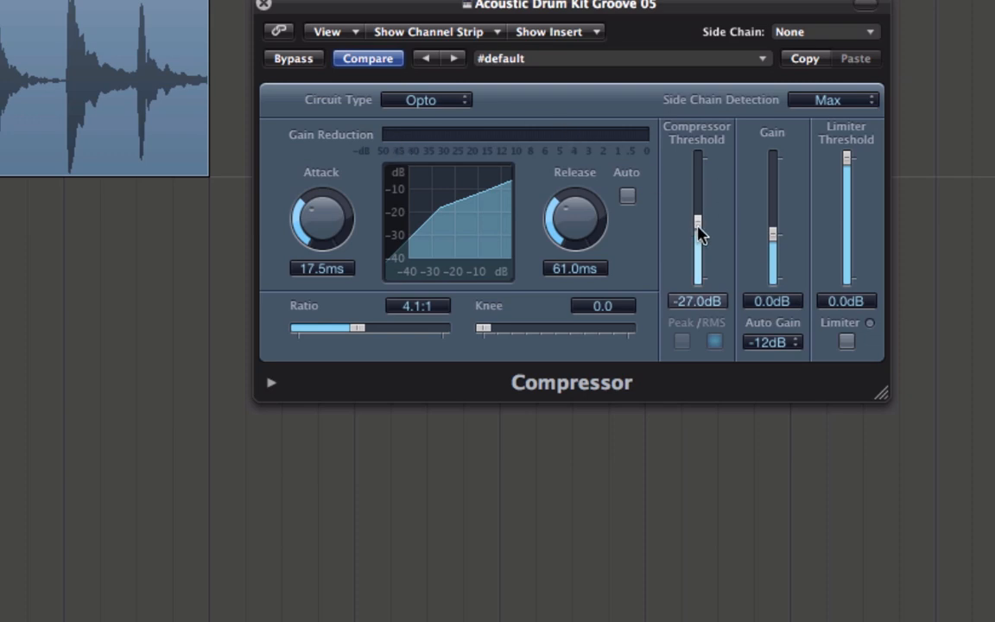
{"action": "left_click_drag", "start_coordinate": [699, 233], "coordinate": [705, 210]}
{"action": "key", "text": "Return"}
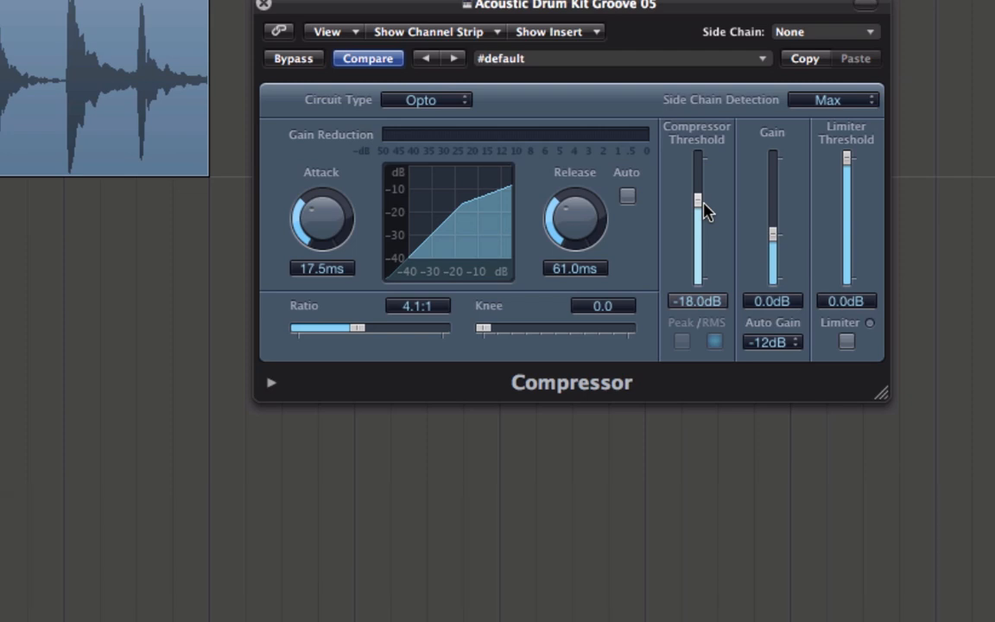
{"action": "left_click", "coordinate": [378, 63]}
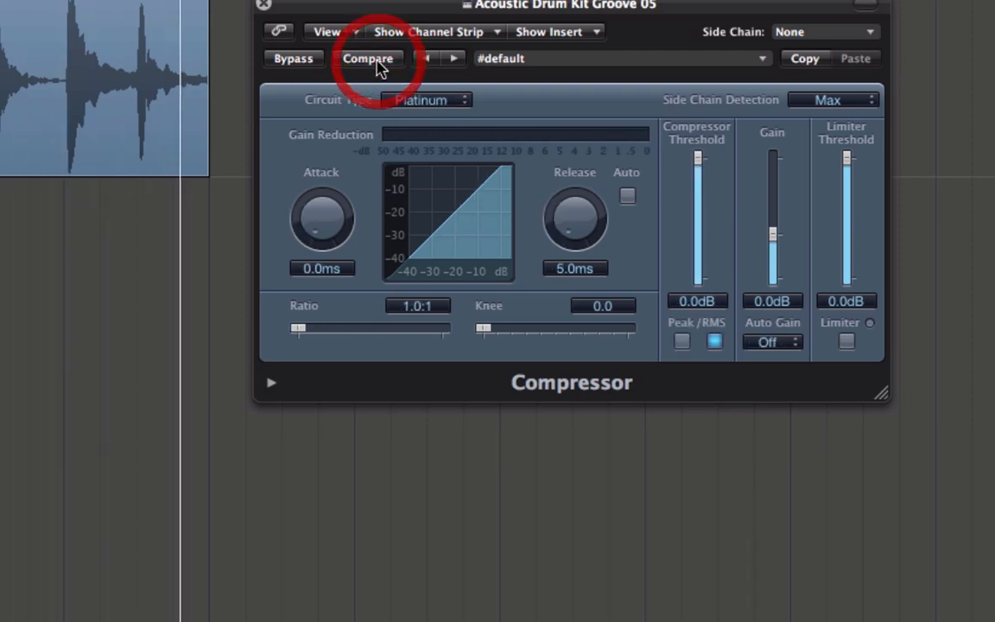
{"action": "left_click", "coordinate": [376, 62]}
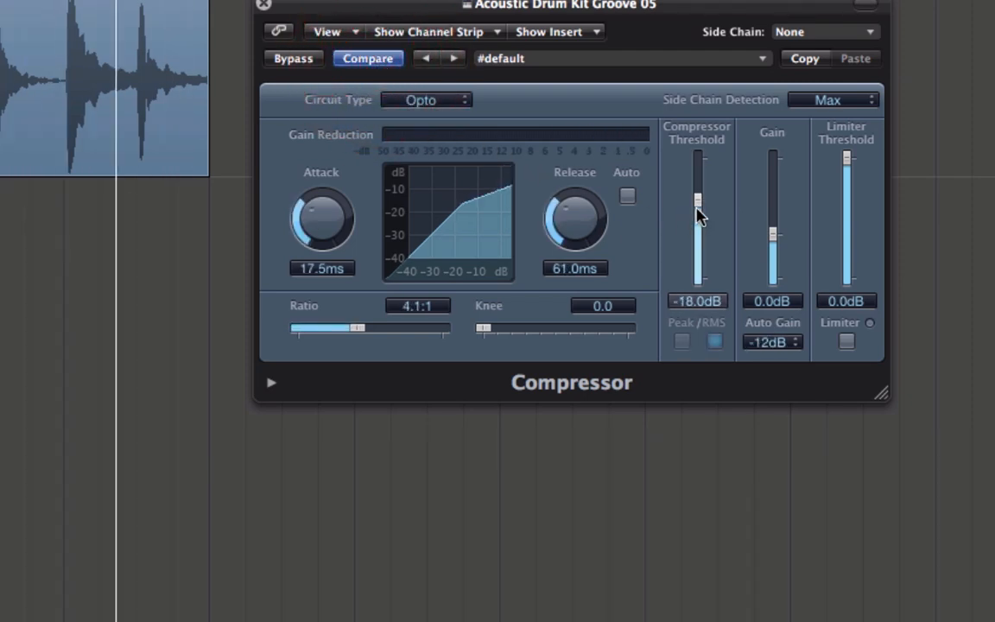
Step: Audition the Opto compression with the threshold at -24.5 dB, and raise the threshold to -21.5 dB
{"action": "left_click_drag", "start_coordinate": [696, 210], "coordinate": [696, 223]}
{"action": "key", "text": "Return"}
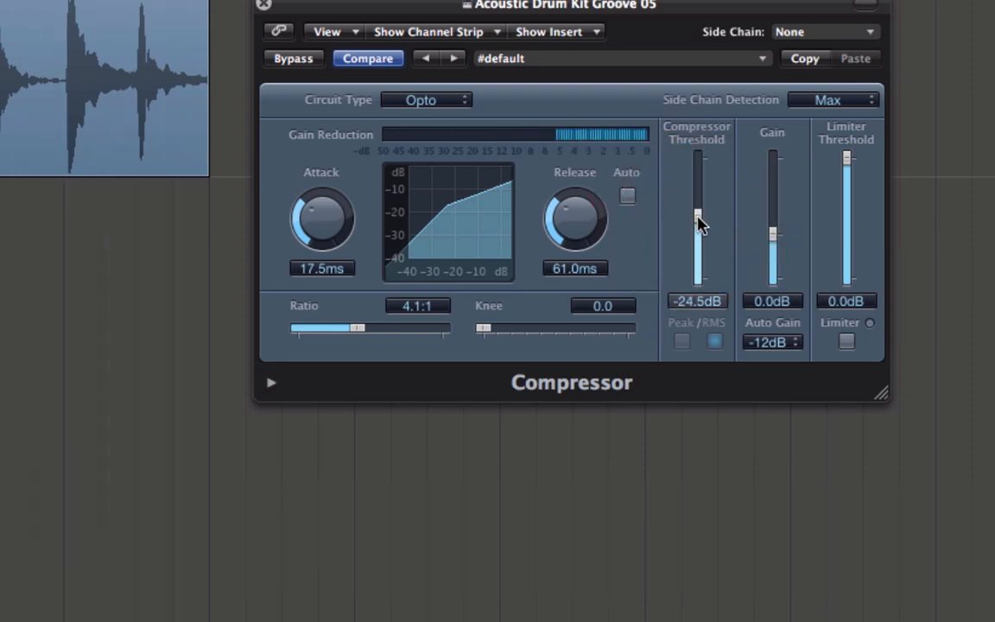
{"action": "left_click_drag", "start_coordinate": [698, 221], "coordinate": [701, 209]}
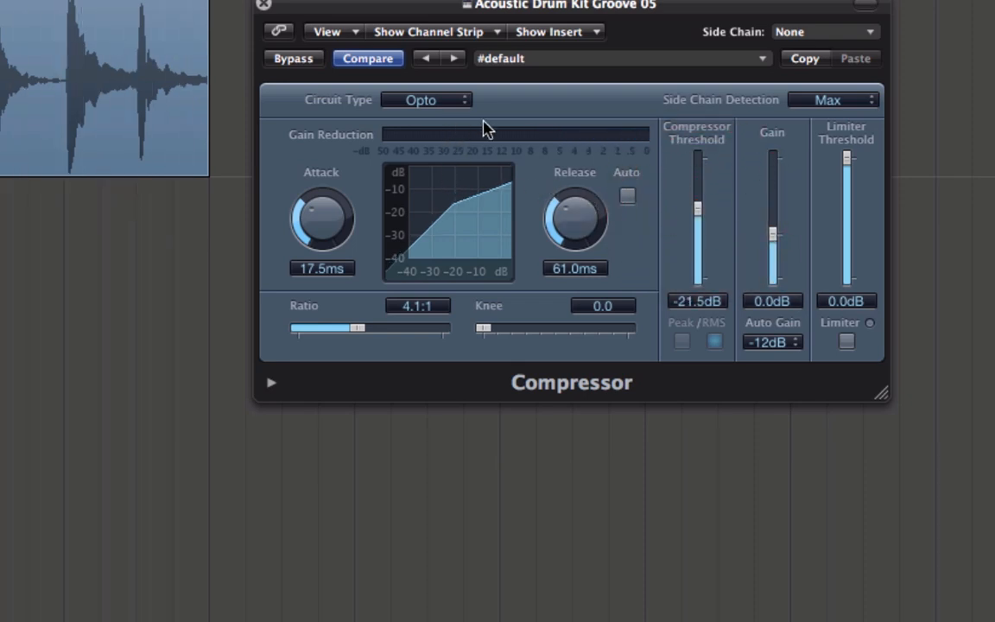
Step: Change the Compressor's circuit type to Platinum and review the other available circuit types
{"action": "left_click", "coordinate": [459, 102]}
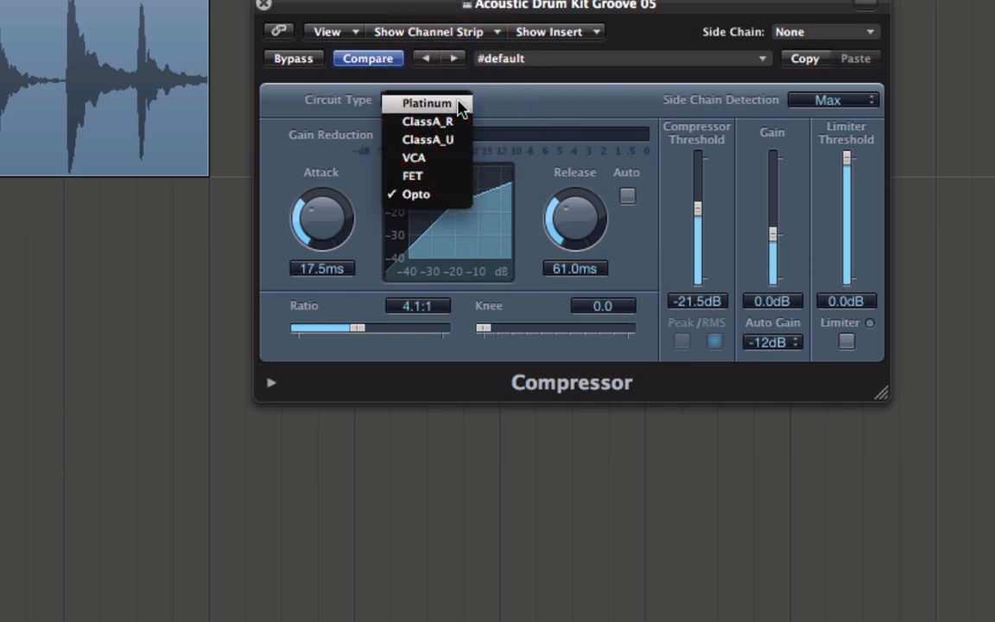
{"action": "left_click", "coordinate": [459, 103]}
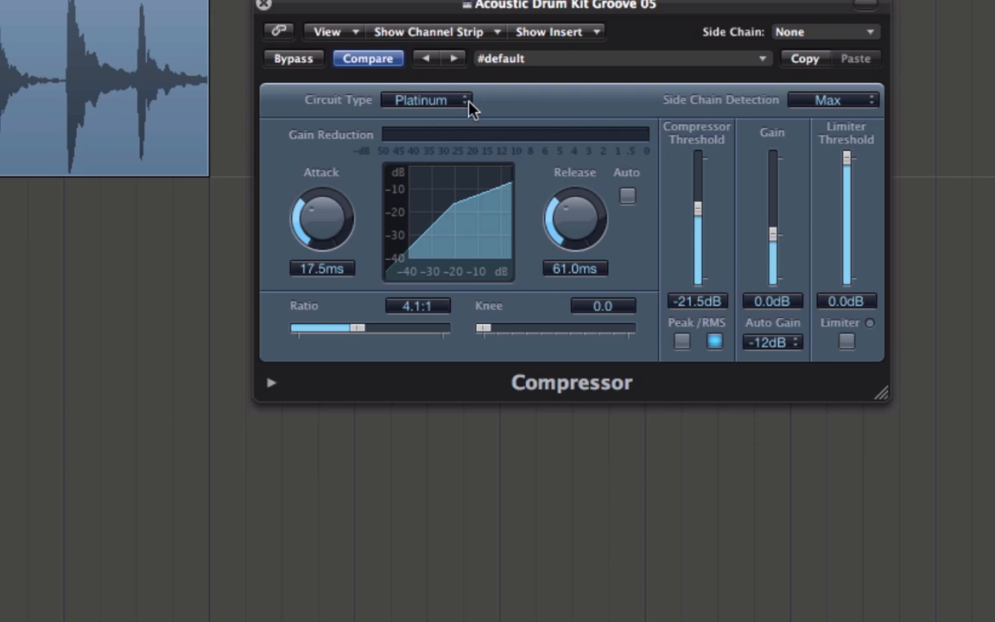
{"action": "left_click", "coordinate": [468, 103]}
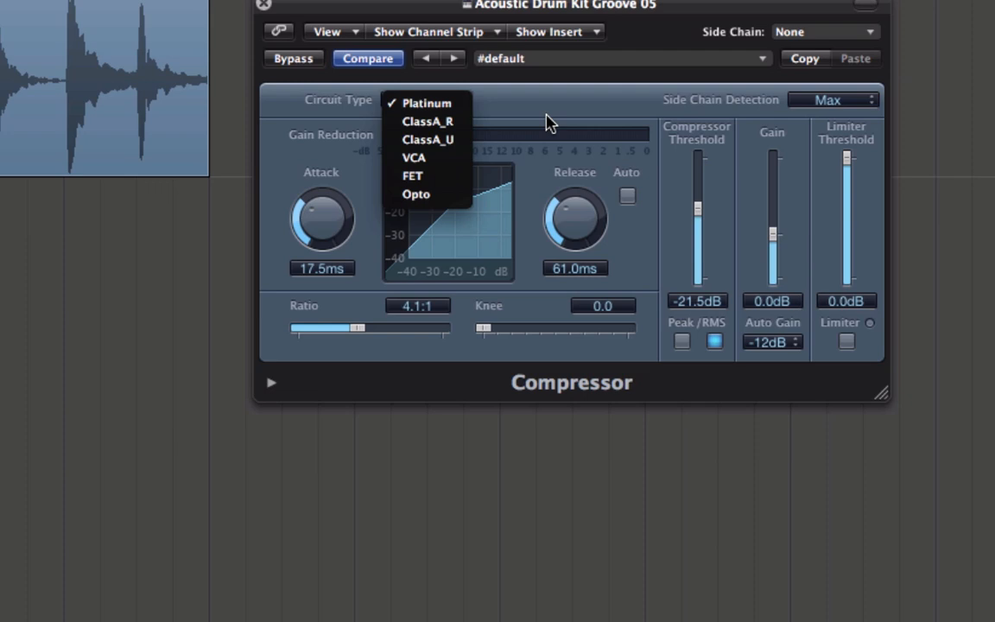
{"action": "left_click", "coordinate": [582, 96]}
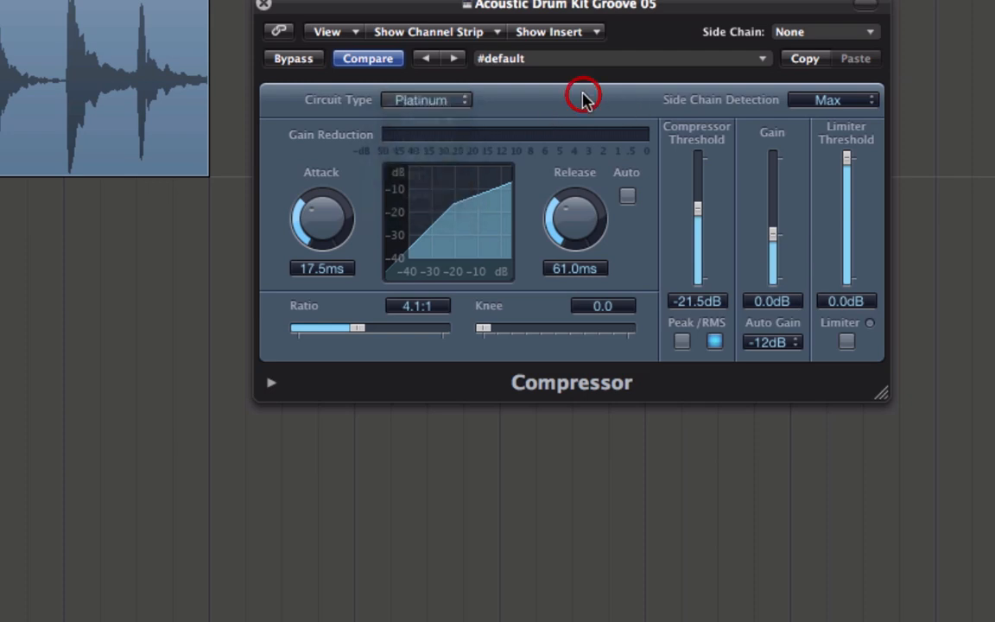
Step: Return the circuit type to Opto, set the compressor threshold to -24.5 dB and audition the drum loop
{"action": "left_click", "coordinate": [438, 102]}
{"action": "left_click", "coordinate": [436, 200]}
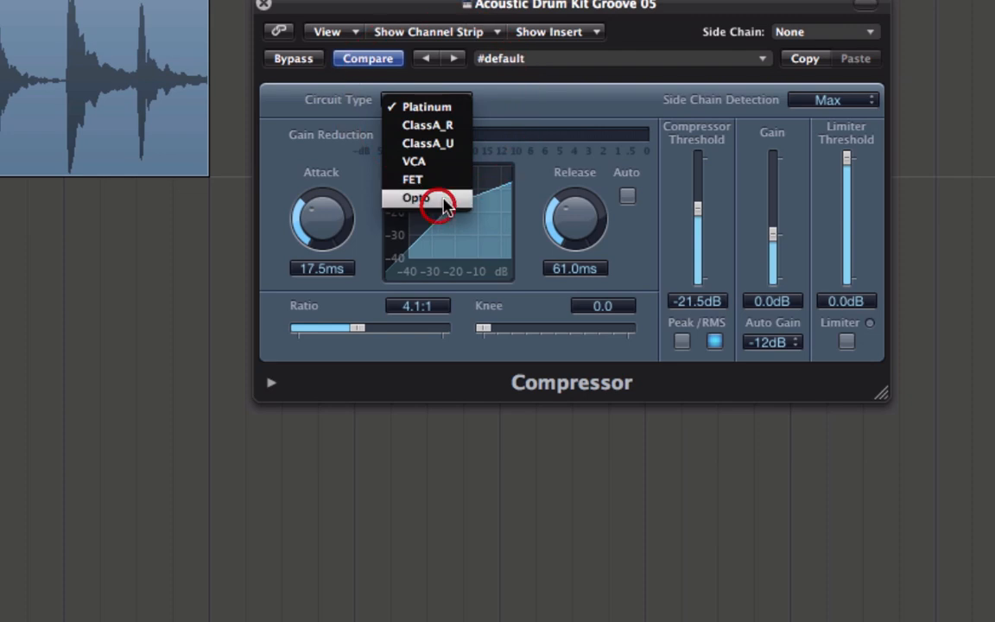
{"action": "left_click_drag", "start_coordinate": [699, 210], "coordinate": [700, 221]}
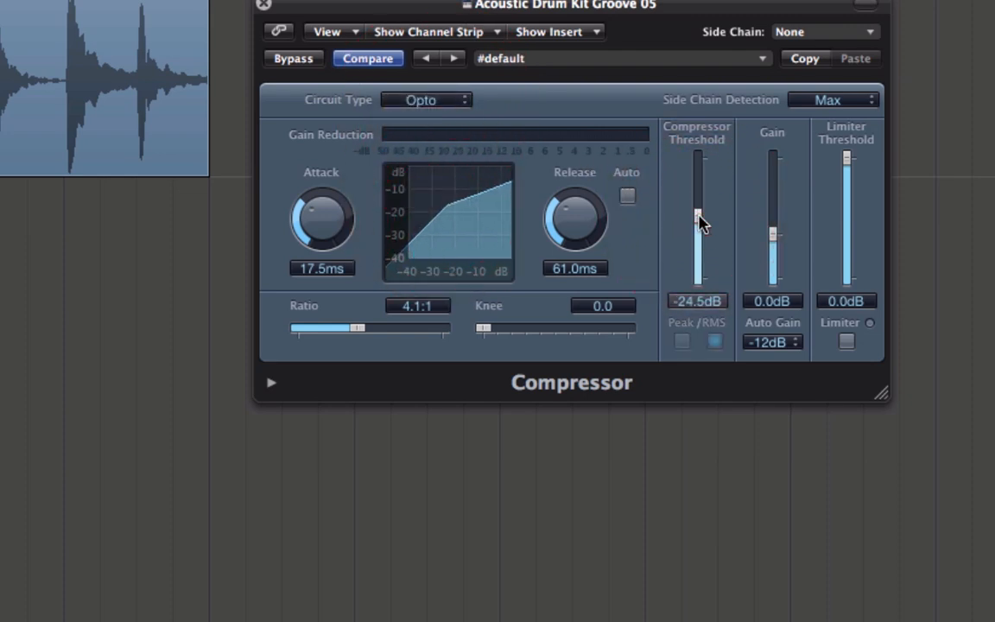
{"action": "key", "text": "Return"}
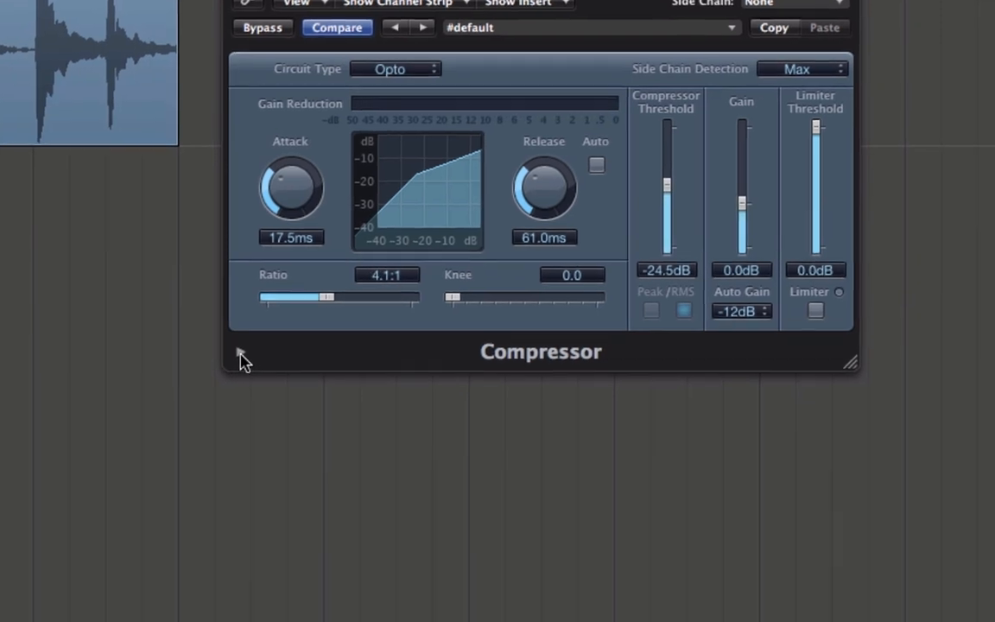
Step: Expand the Compressor's extended parameters and review the circuit type and Output Distortion options
{"action": "left_click", "coordinate": [271, 385]}
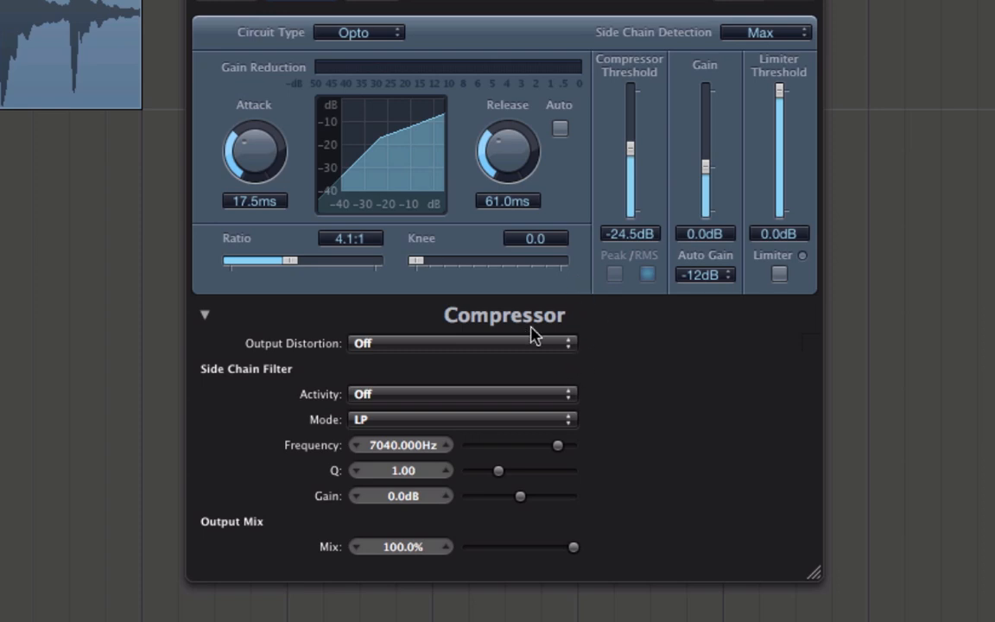
{"action": "left_click", "coordinate": [396, 33]}
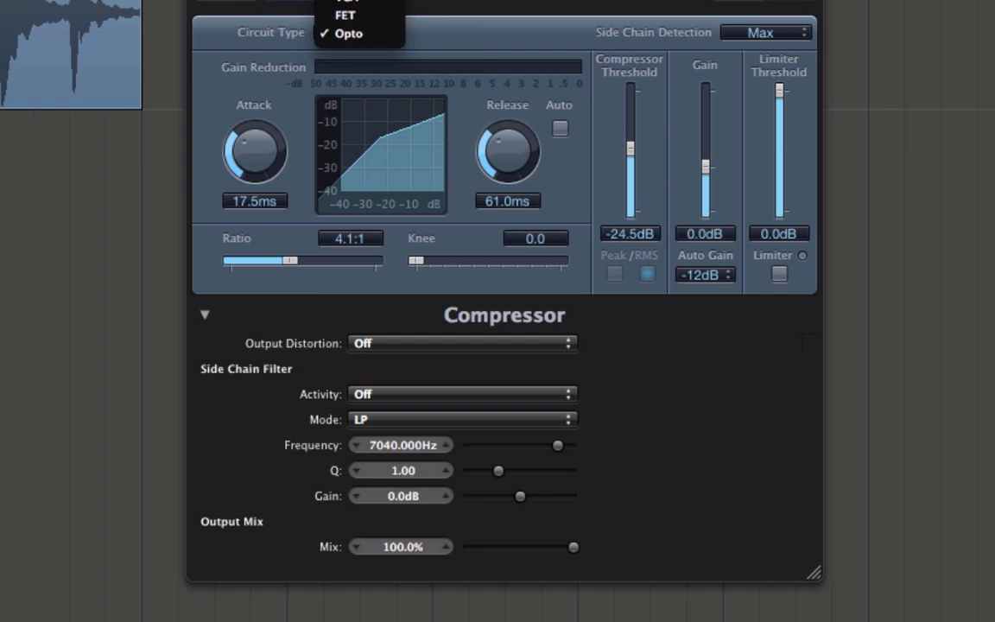
{"action": "left_click", "coordinate": [411, 28]}
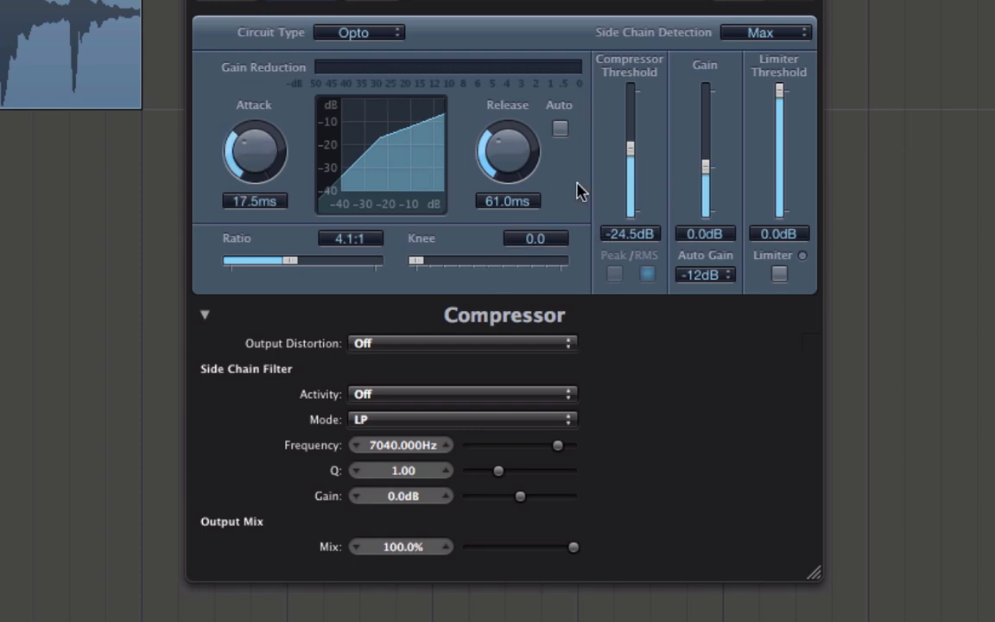
{"action": "left_click", "coordinate": [502, 352]}
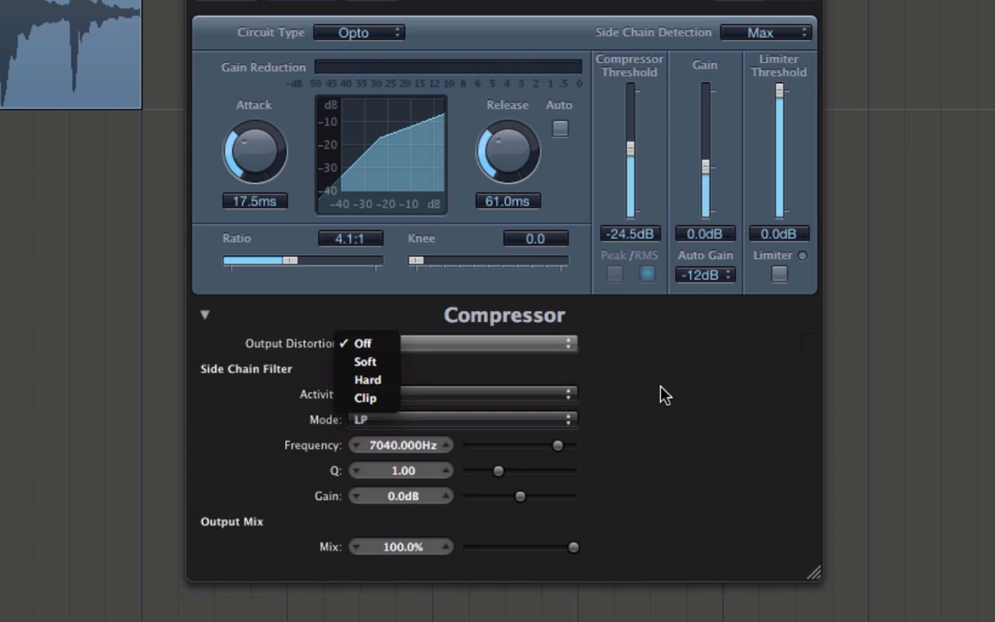
{"action": "left_click", "coordinate": [684, 347]}
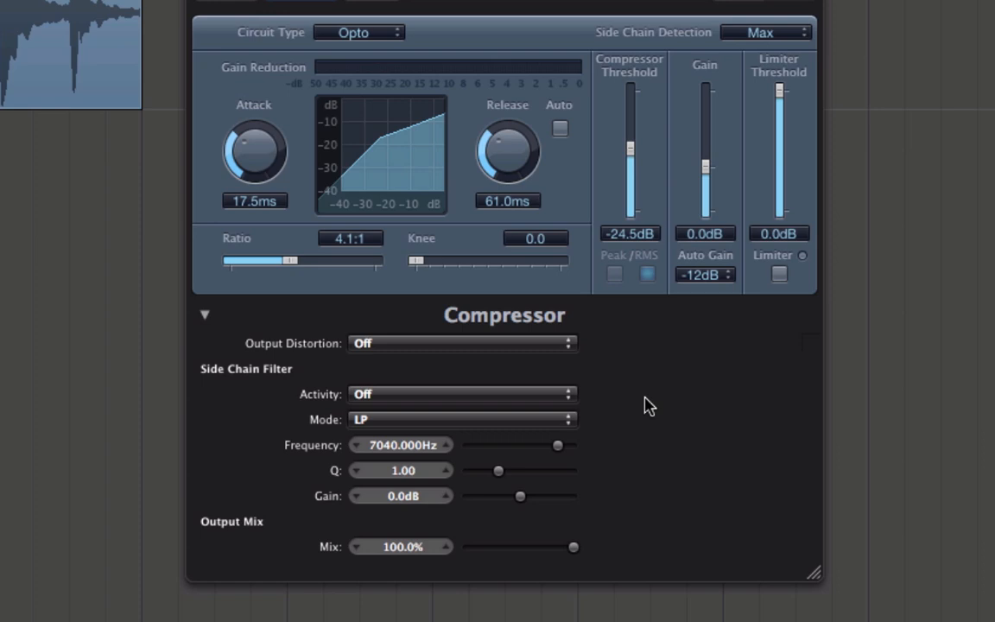
Step: Review the Activity options of the Side Chain Filter
{"action": "left_click", "coordinate": [558, 400]}
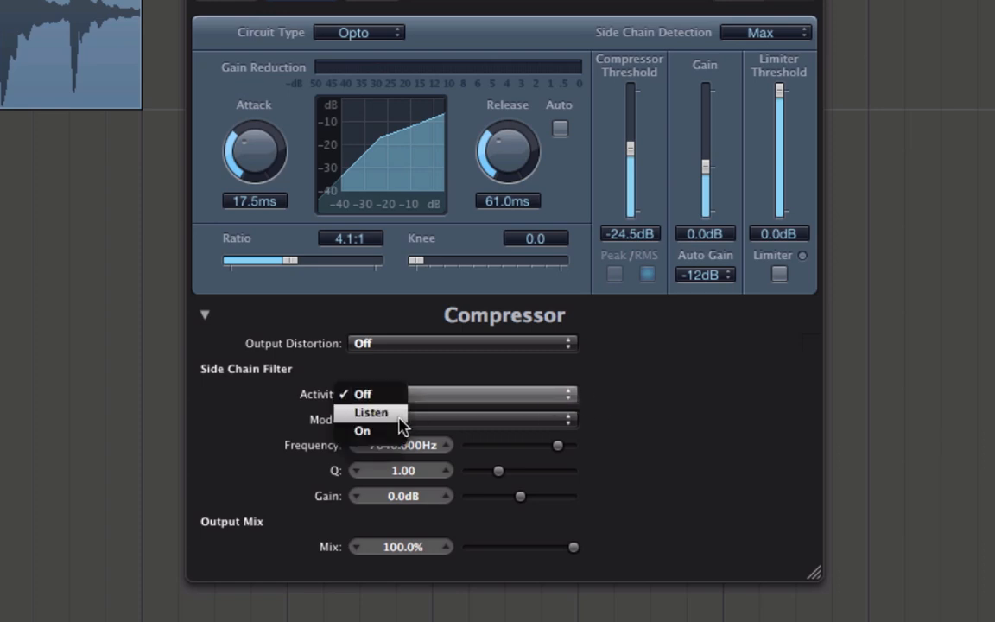
{"action": "left_click", "coordinate": [700, 415]}
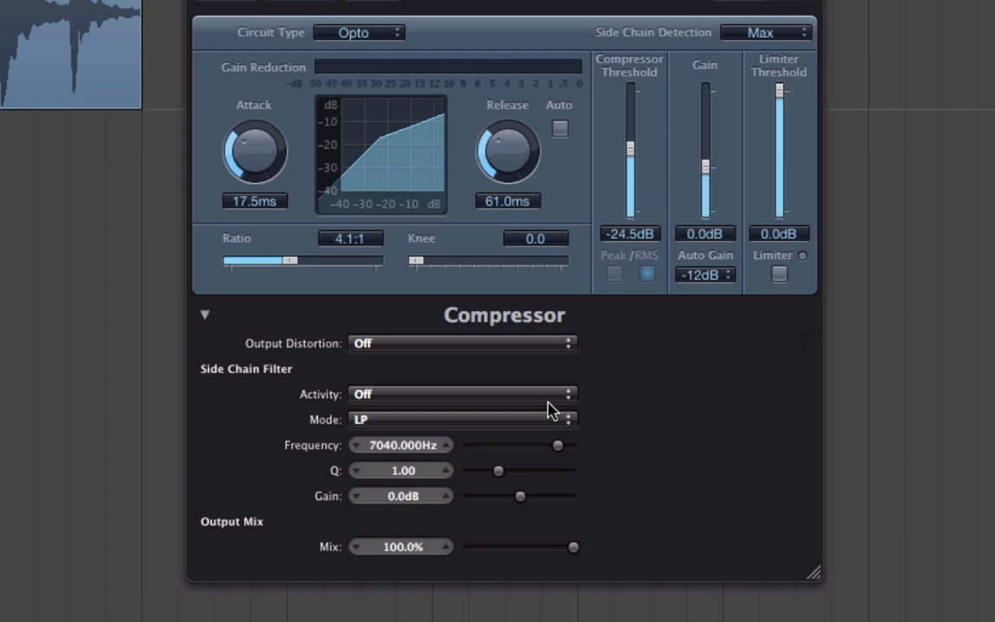
{"action": "key", "text": "Return"}
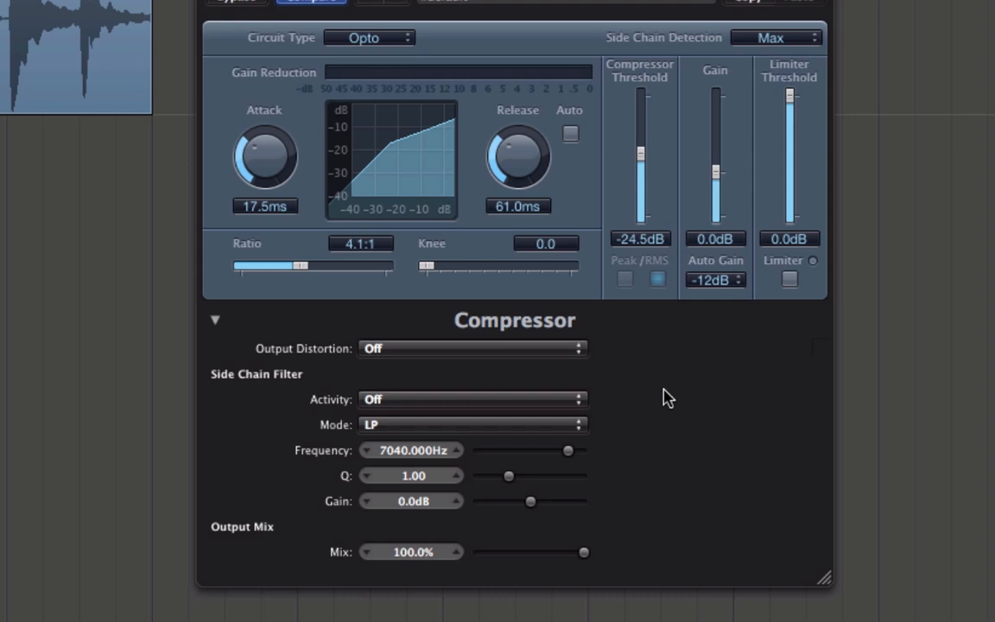
{"action": "left_click", "coordinate": [519, 406]}
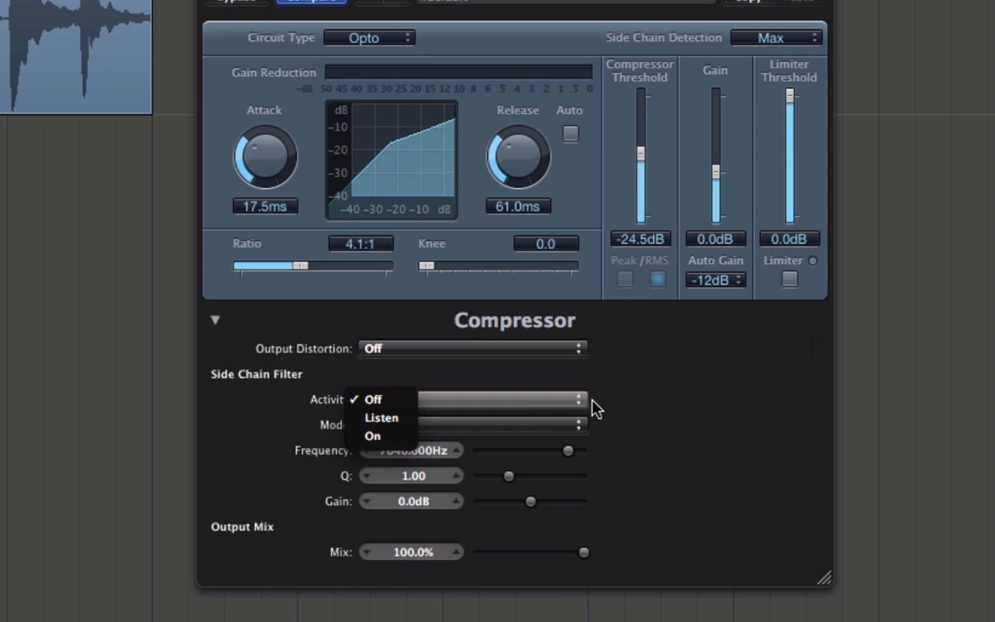
{"action": "left_click", "coordinate": [629, 391]}
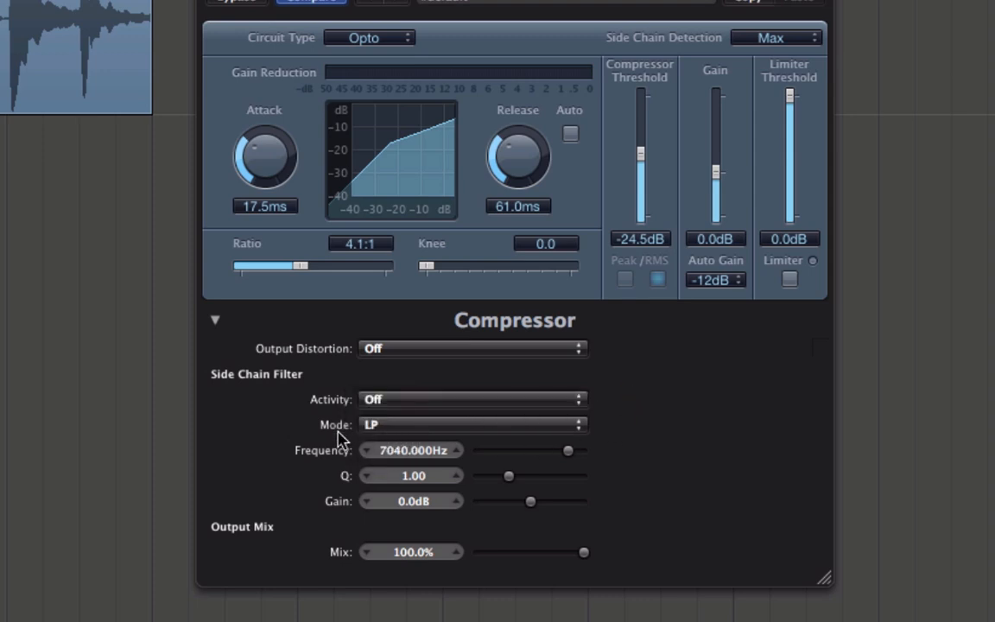
Step: Review the Side Chain Filter modes, set the mode to HP and set the filter's activity to Listen
{"action": "left_click", "coordinate": [581, 426]}
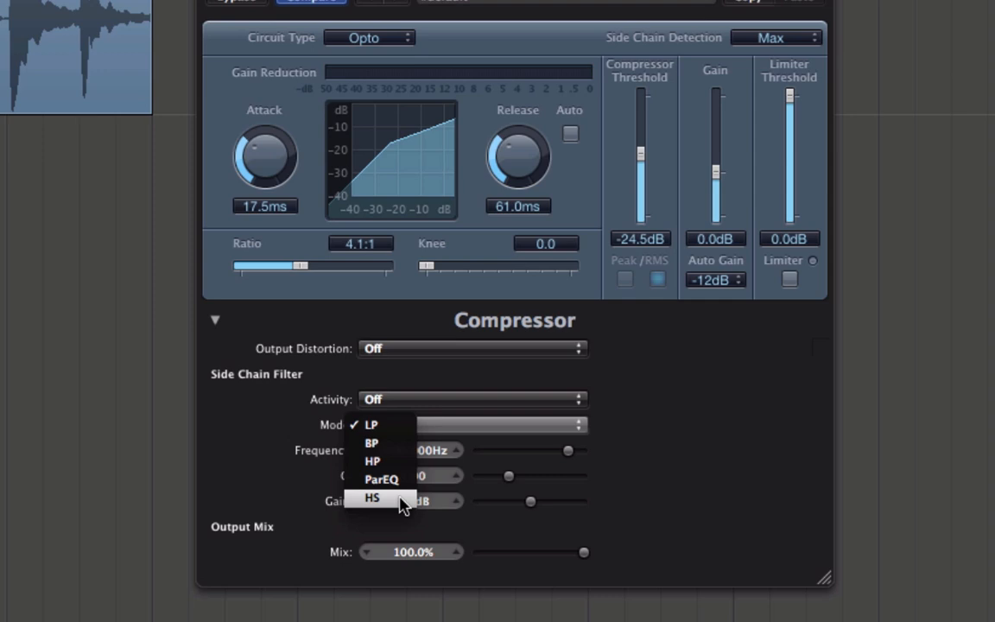
{"action": "left_click", "coordinate": [484, 428]}
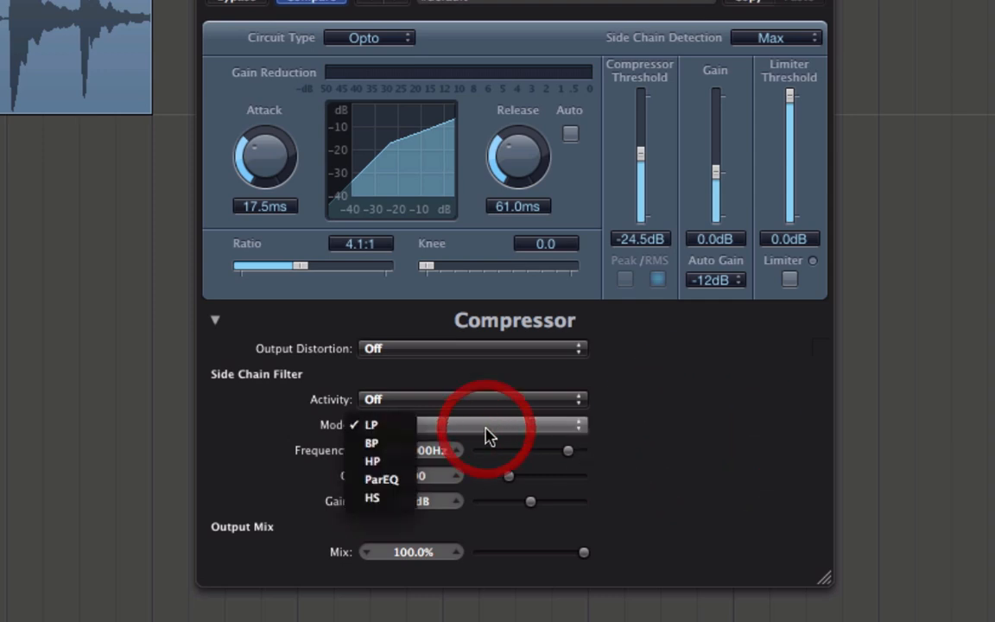
{"action": "left_click", "coordinate": [404, 464]}
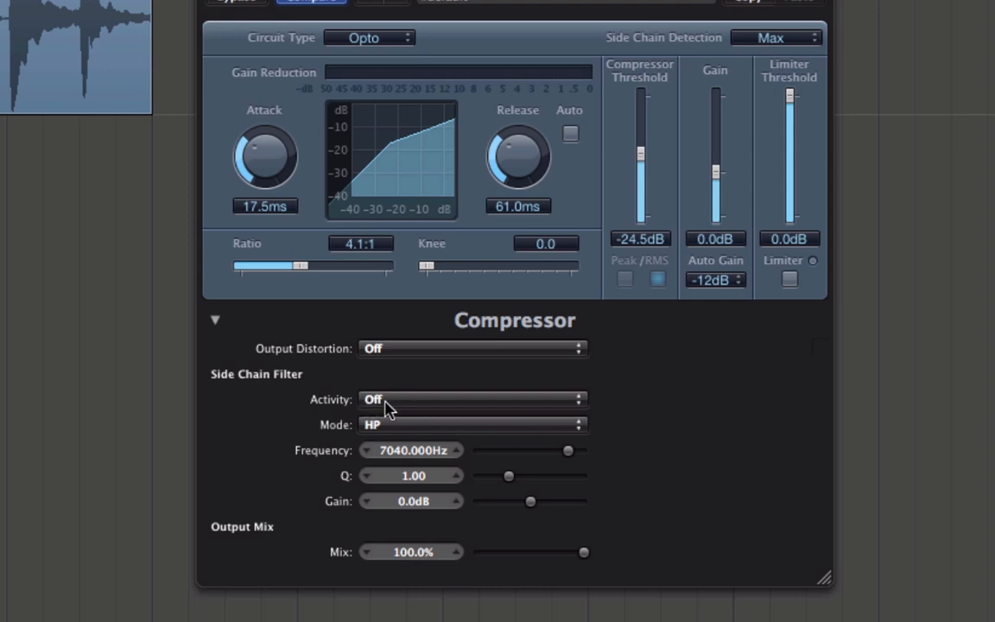
{"action": "left_click", "coordinate": [449, 401]}
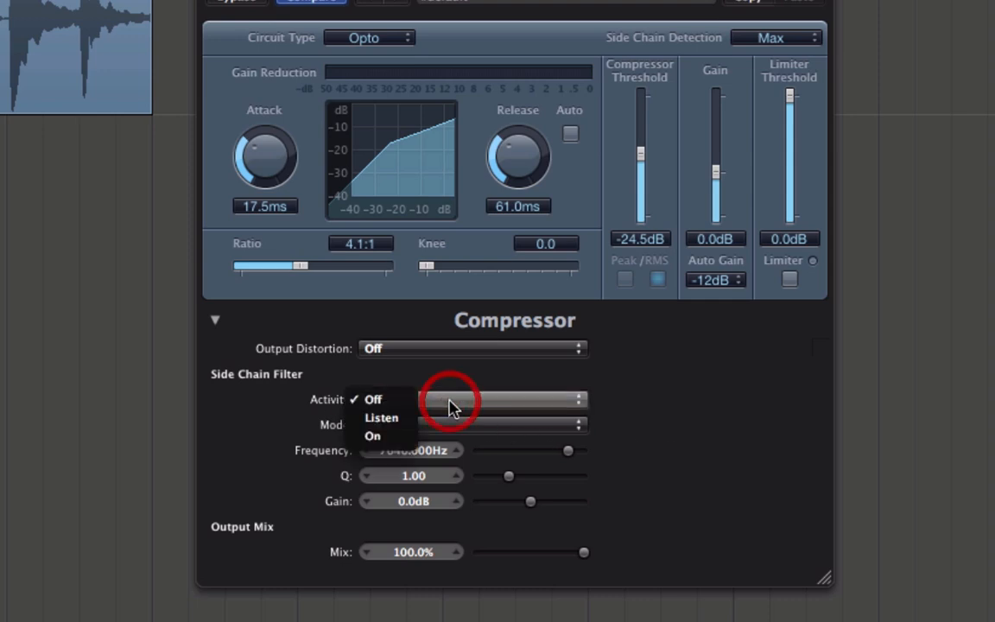
{"action": "left_click", "coordinate": [382, 418]}
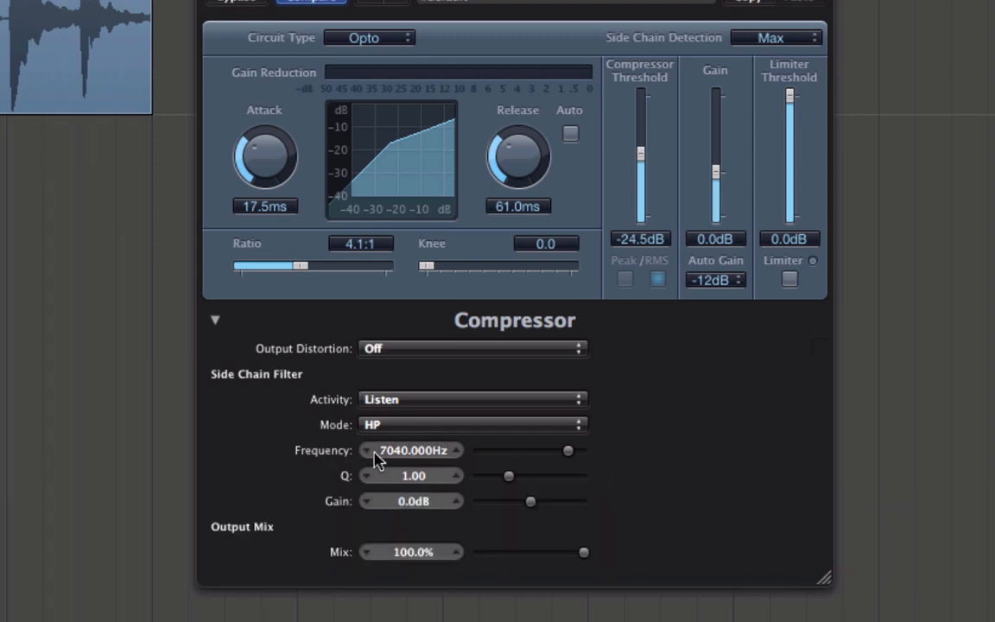
Step: Sweep the side chain filter frequency while listening to the filtered signal, and settle it at 110 Hz
{"action": "left_click", "coordinate": [569, 452]}
{"action": "left_click_drag", "start_coordinate": [570, 456], "coordinate": [463, 459]}
{"action": "left_click_drag", "start_coordinate": [477, 451], "coordinate": [512, 465]}
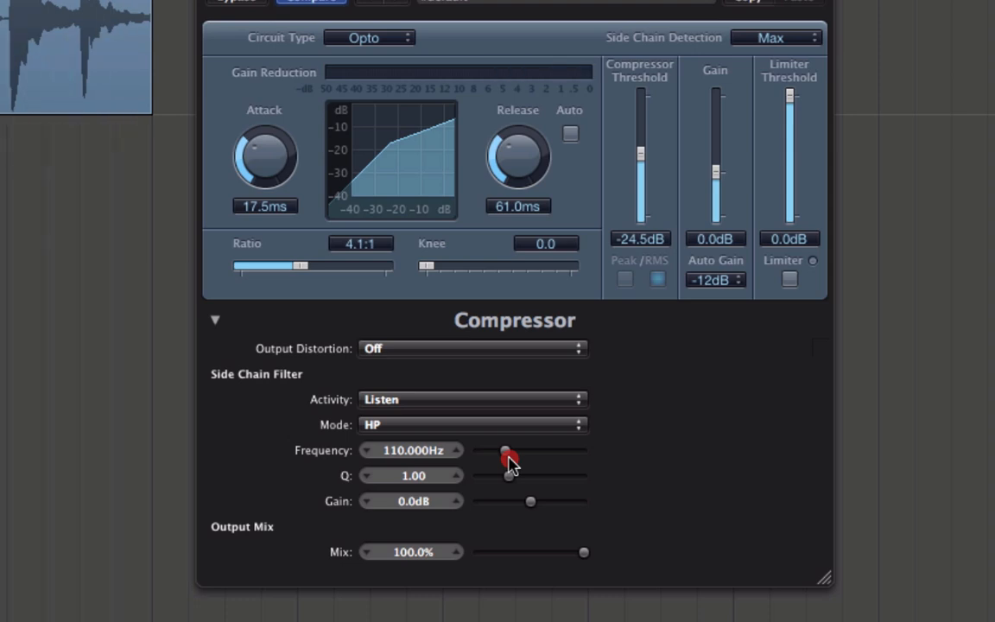
{"action": "left_click_drag", "start_coordinate": [507, 453], "coordinate": [508, 456]}
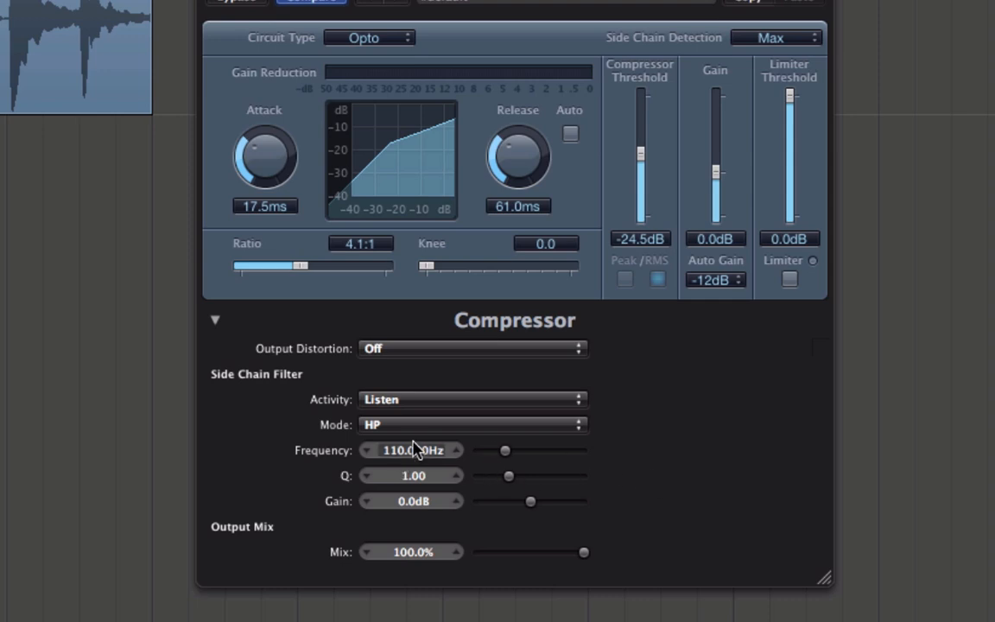
Step: Set the Side Chain Filter's activity to On and raise its frequency to 196 Hz while auditioning the drum loop
{"action": "left_click", "coordinate": [425, 401]}
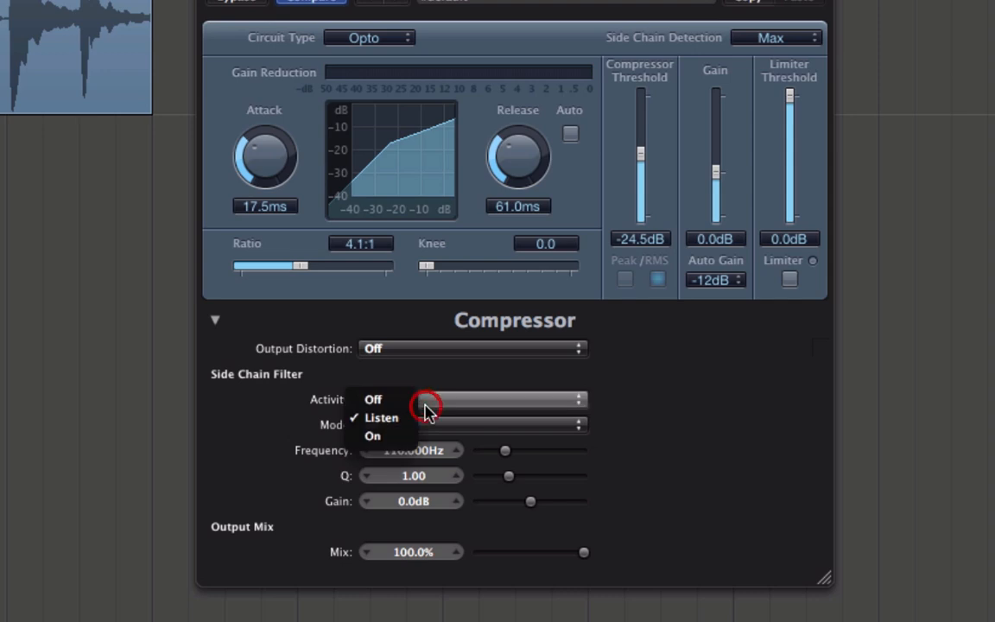
{"action": "left_click", "coordinate": [373, 435]}
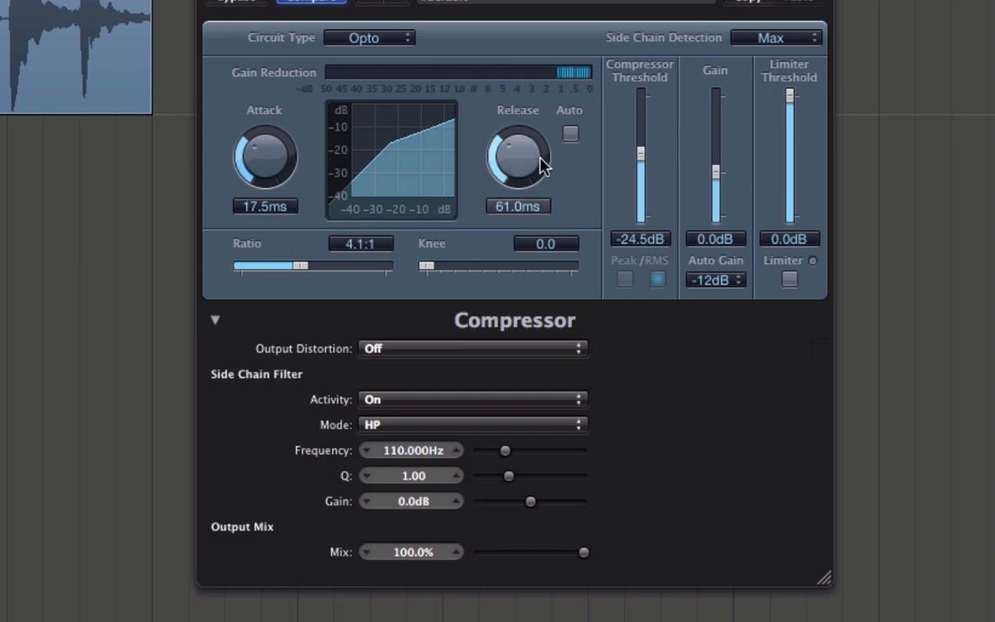
{"action": "left_click", "coordinate": [505, 454]}
{"action": "left_click_drag", "start_coordinate": [505, 458], "coordinate": [509, 466]}
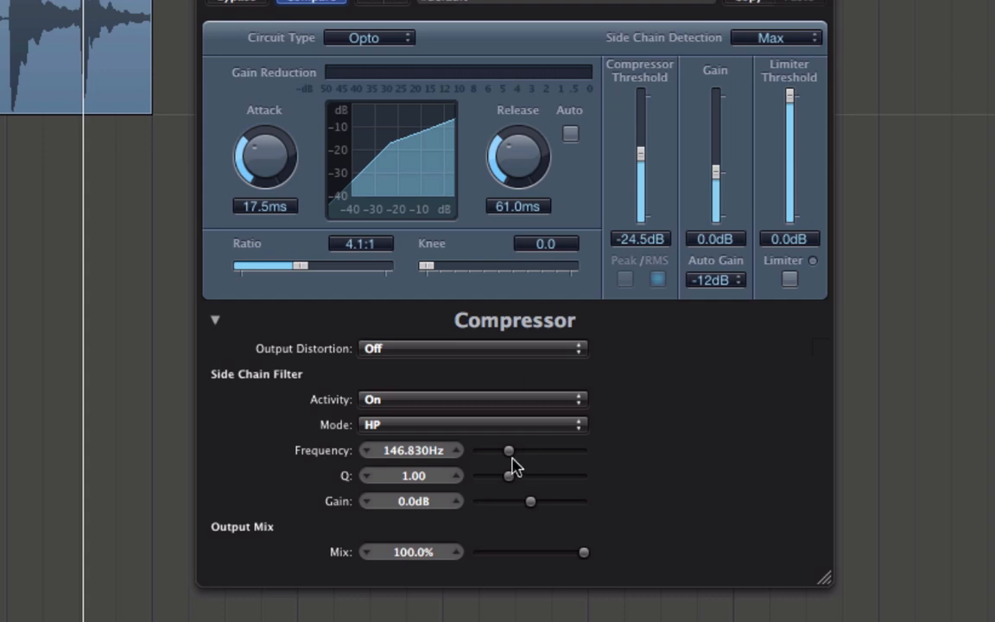
{"action": "left_click_drag", "start_coordinate": [512, 459], "coordinate": [516, 460]}
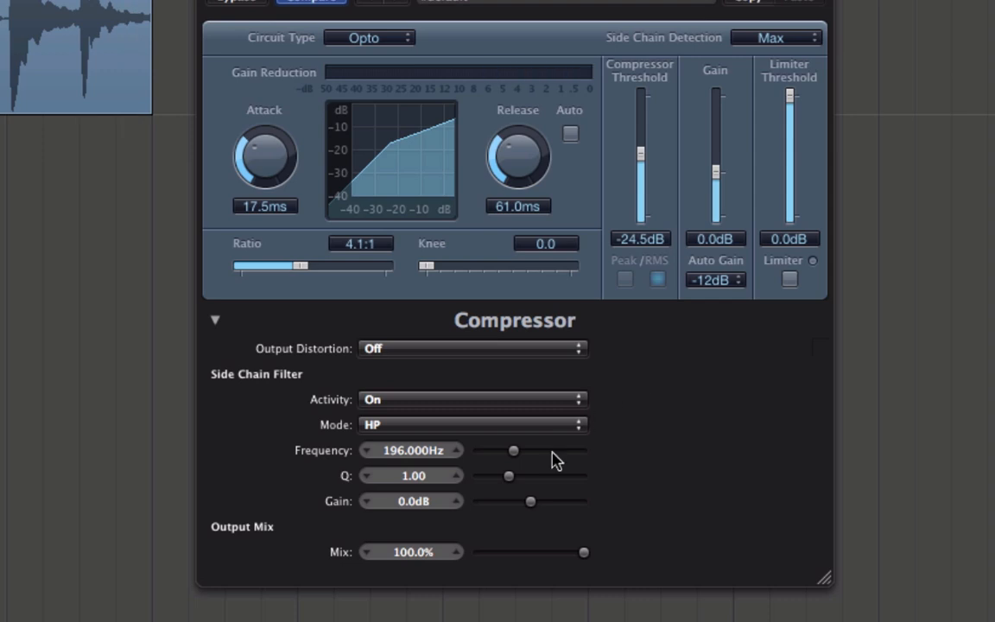
Step: Compare the drum loop with the Side Chain Filter's activity Off and back On
{"action": "left_click", "coordinate": [393, 401]}
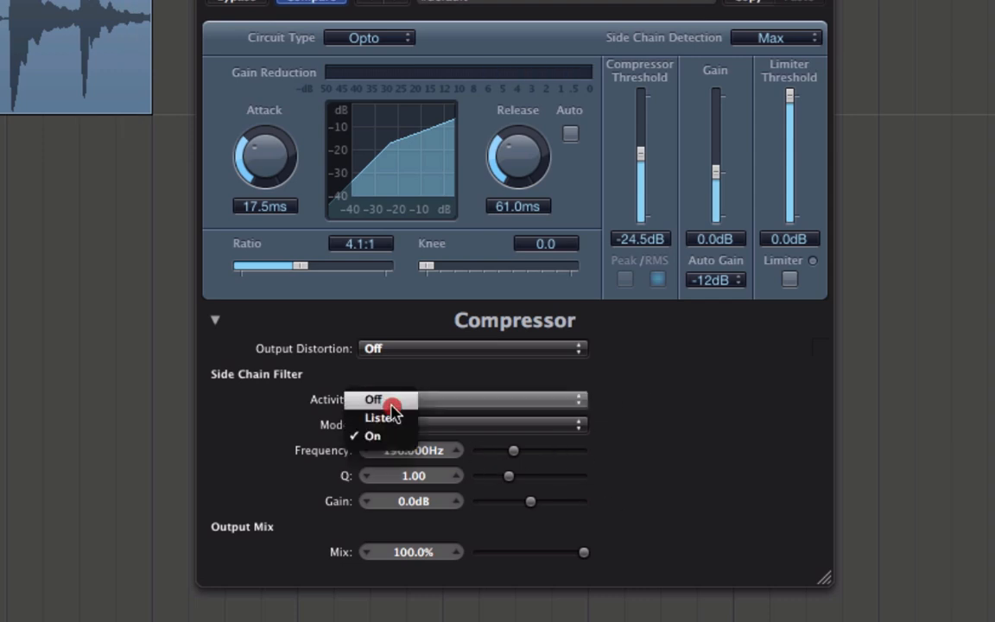
{"action": "left_click", "coordinate": [393, 401]}
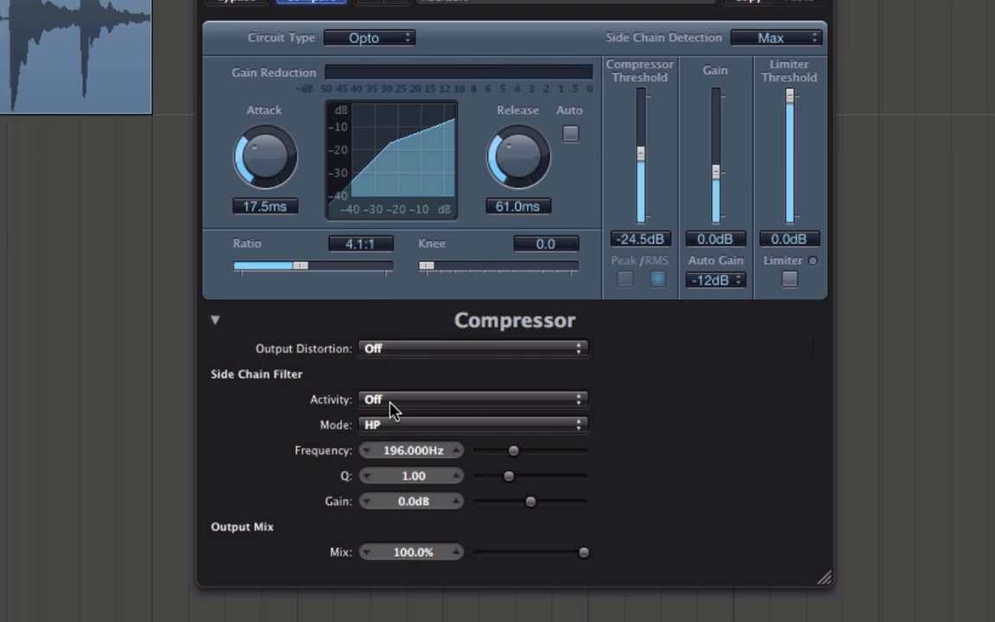
{"action": "left_click", "coordinate": [391, 402]}
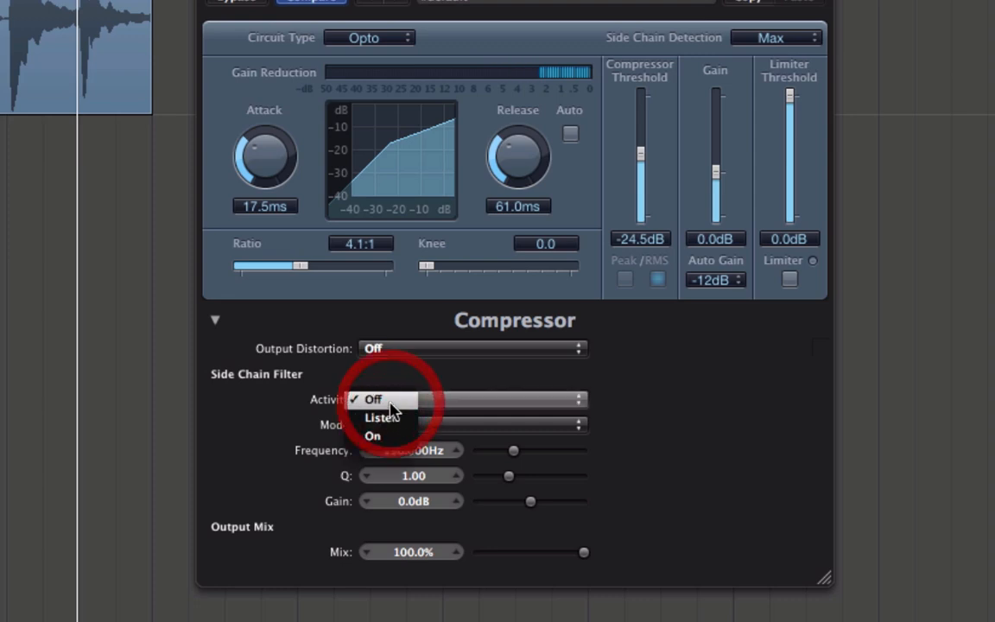
{"action": "left_click", "coordinate": [390, 434]}
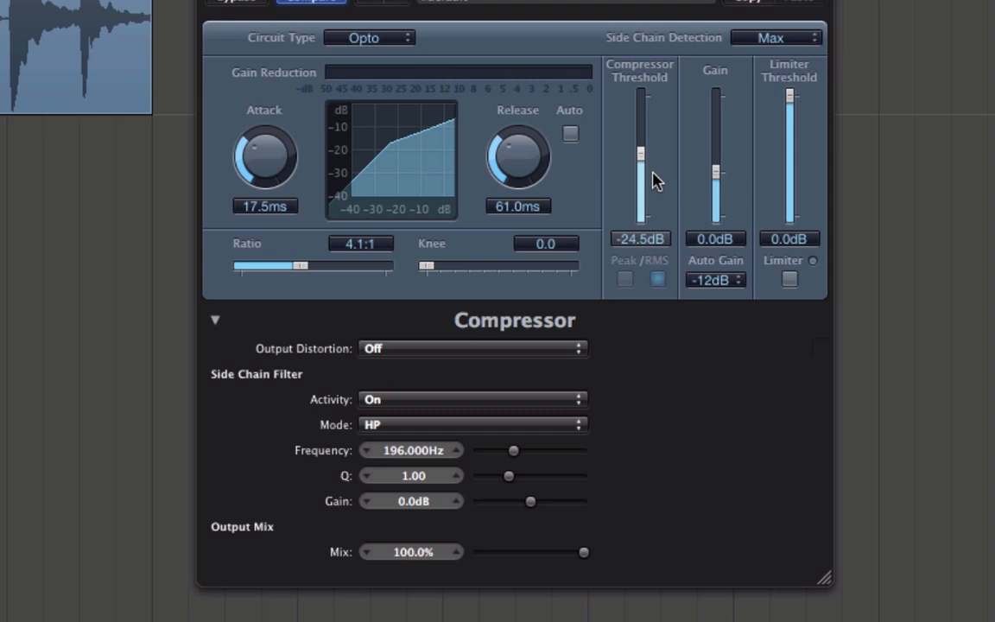
Step: Set the compressor threshold to -28.0 dB, the attack to 16.5 ms and the release to 120 ms
{"action": "mouse_move", "coordinate": [644, 155]}
{"action": "left_mouse_down"}
{"action": "mouse_move", "coordinate": [644, 171]}
{"action": "mouse_move", "coordinate": [644, 160]}
{"action": "left_mouse_up"}
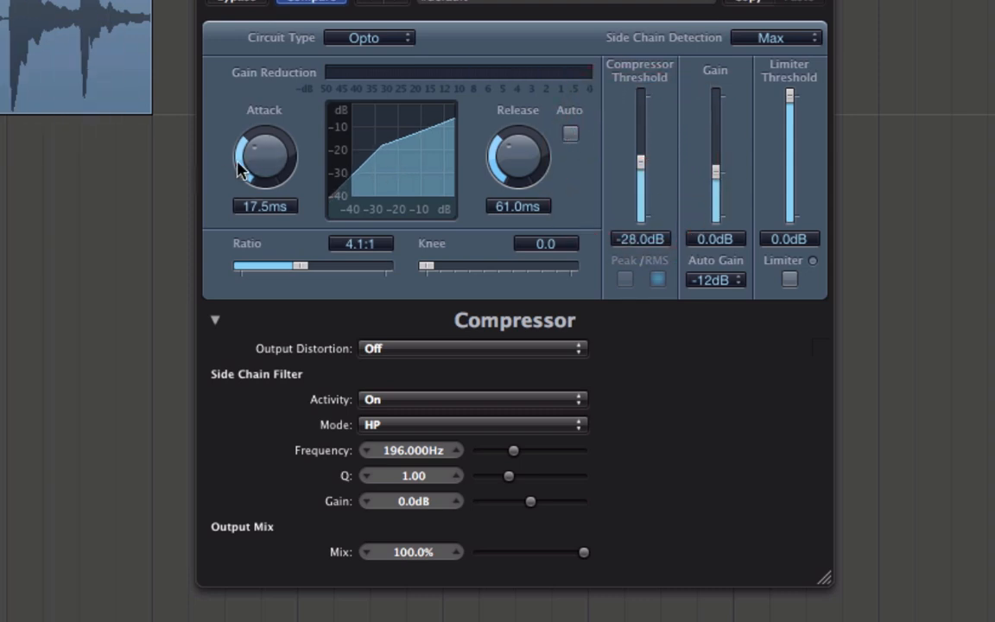
{"action": "left_click_drag", "start_coordinate": [262, 161], "coordinate": [338, 160]}
{"action": "left_click_drag", "start_coordinate": [489, 156], "coordinate": [519, 175]}
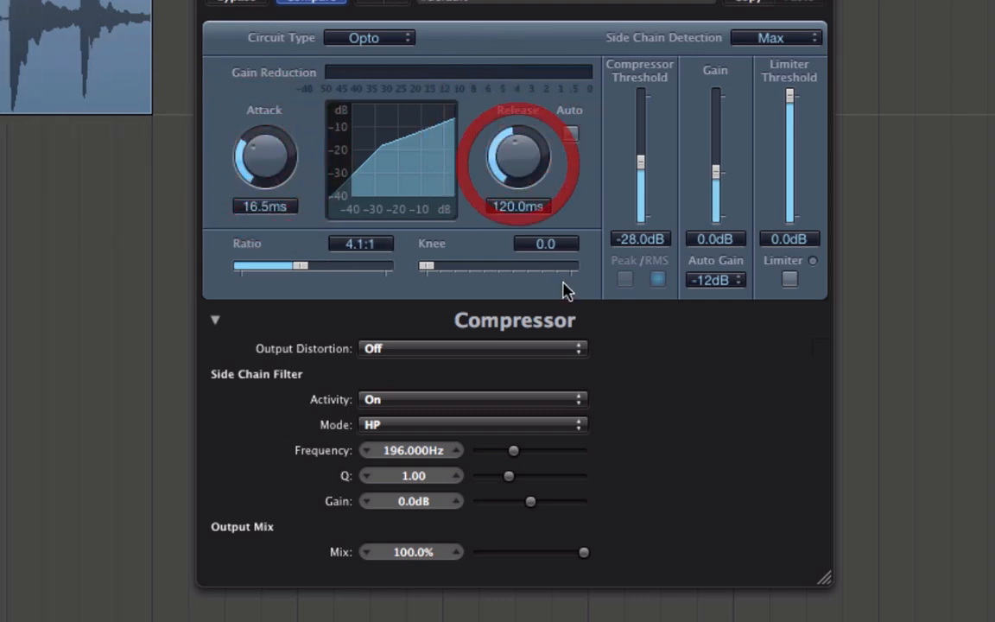
Step: Compare the edited compressor settings with the original ones, return to the edited settings and audition the drum loop
{"action": "left_click", "coordinate": [313, 5]}
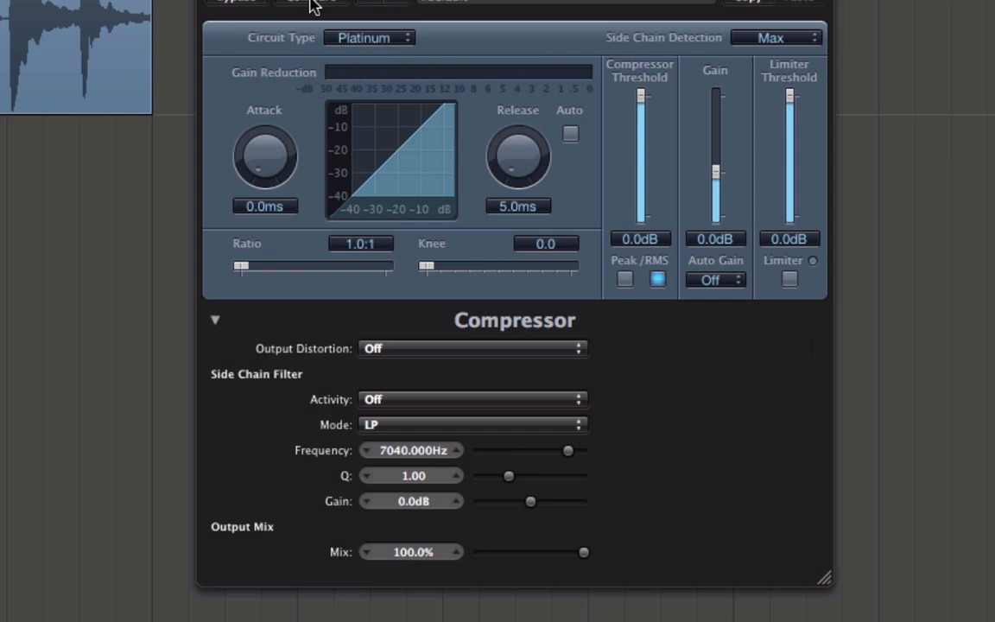
{"action": "left_click", "coordinate": [313, 4]}
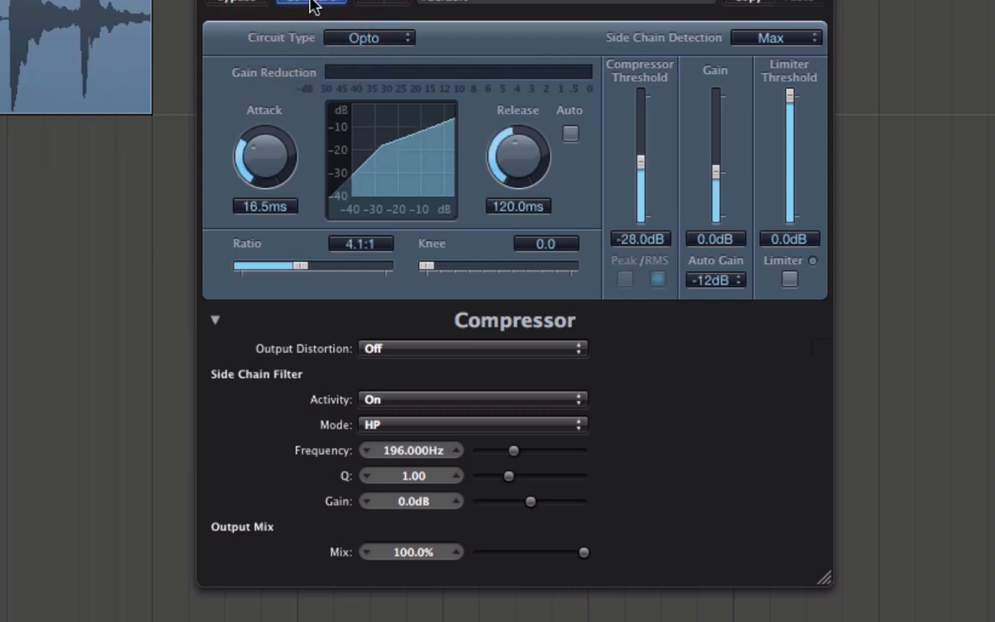
{"action": "left_click", "coordinate": [523, 154]}
{"action": "key", "text": "space"}
{"action": "key", "text": "space"}
Step: Audition the Output Mix at 0% and back up at 100%, and settle the mix at 45.5%
{"action": "left_click_drag", "start_coordinate": [585, 560], "coordinate": [403, 546]}
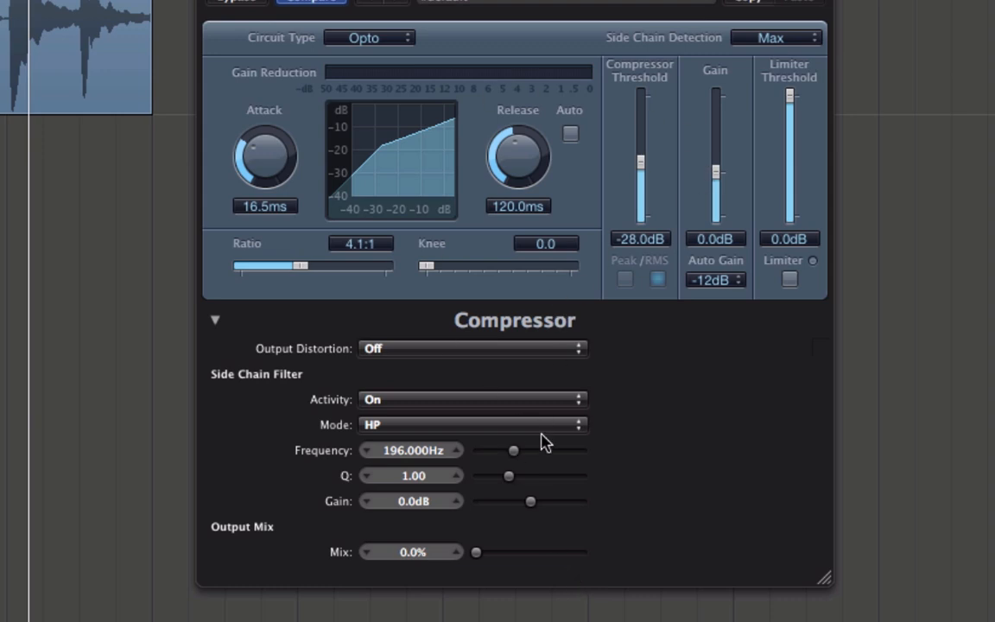
{"action": "left_click_drag", "start_coordinate": [485, 553], "coordinate": [639, 556]}
{"action": "left_click_drag", "start_coordinate": [585, 564], "coordinate": [522, 571]}
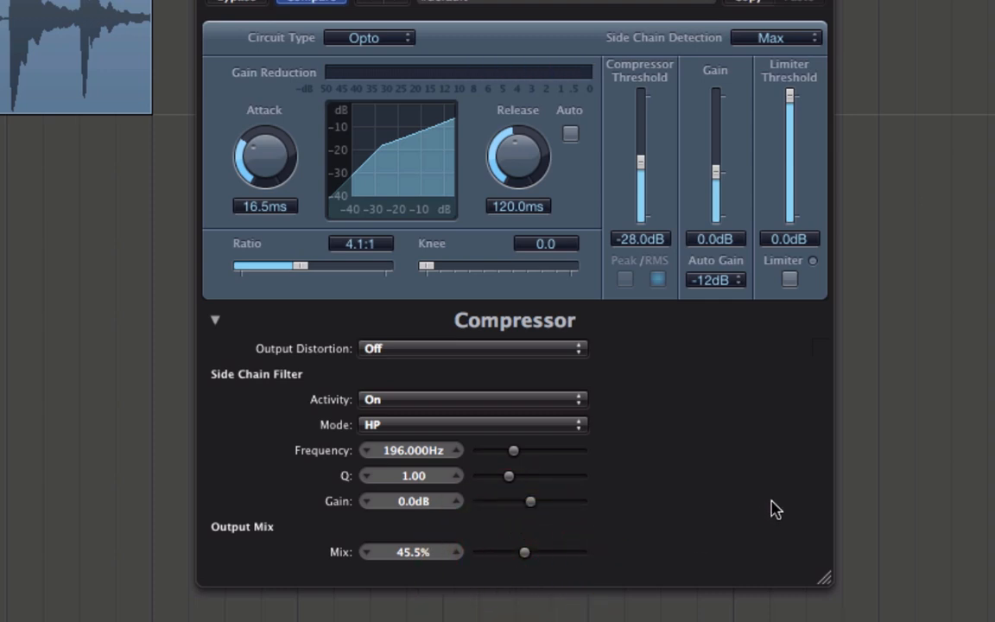
Step: Compare the blended sound with the original settings, and set the threshold to -23.5 dB and the release to 57 ms
{"action": "left_click", "coordinate": [320, 6]}
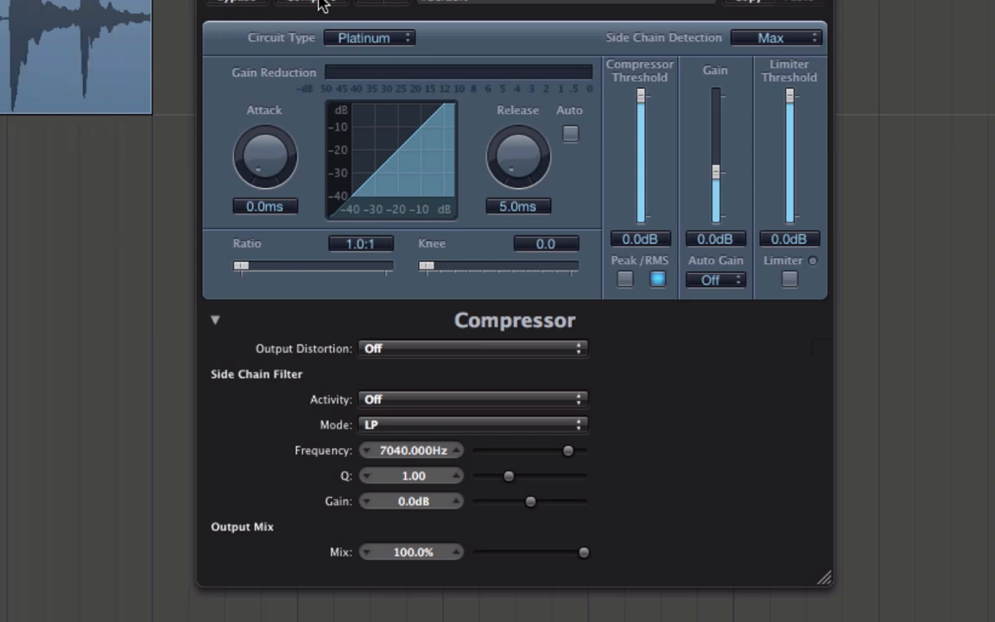
{"action": "left_click", "coordinate": [319, 3]}
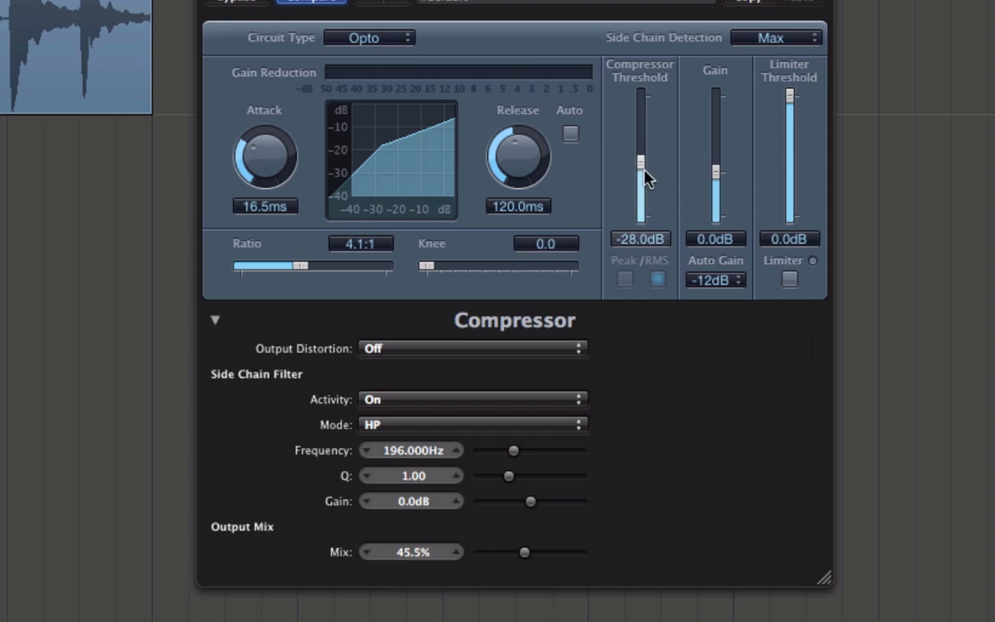
{"action": "left_click_drag", "start_coordinate": [644, 172], "coordinate": [649, 159]}
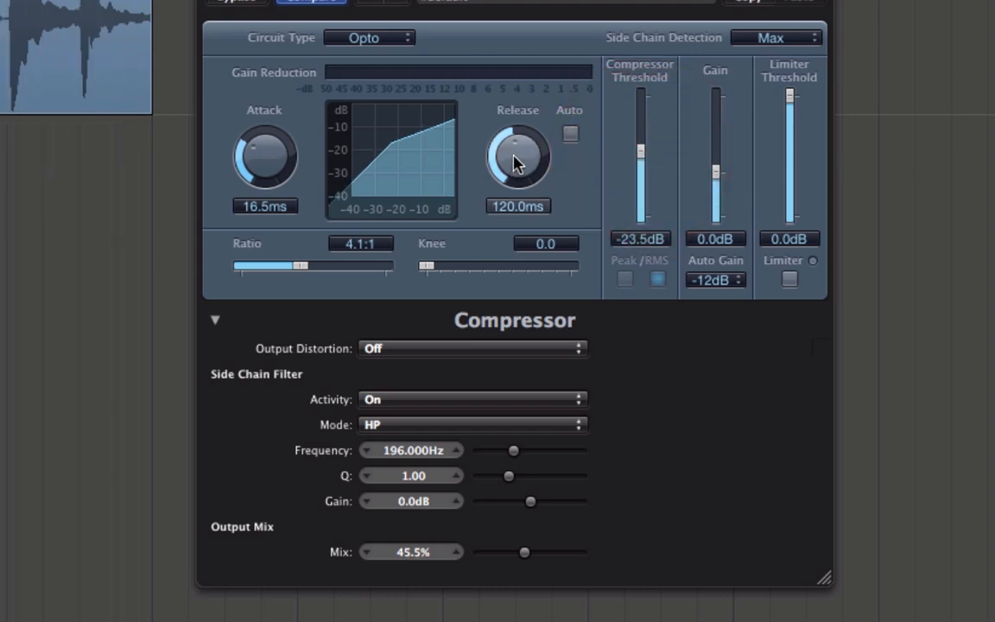
{"action": "left_click_drag", "start_coordinate": [517, 159], "coordinate": [511, 179]}
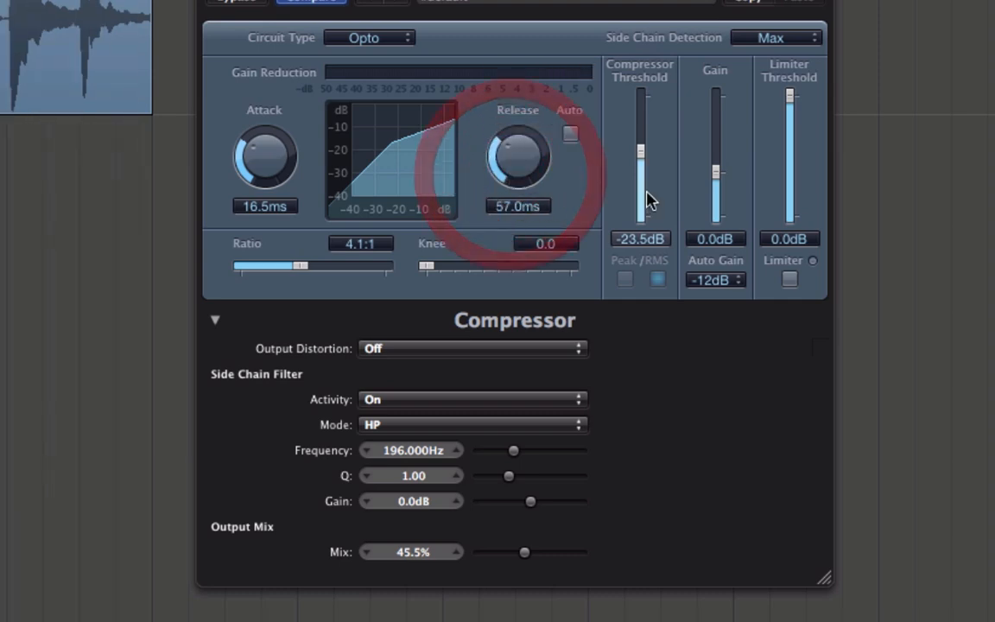
Step: Compare the adjusted settings with the original ones once more and review the available circuit types, keeping Opto
{"action": "left_click", "coordinate": [318, 2]}
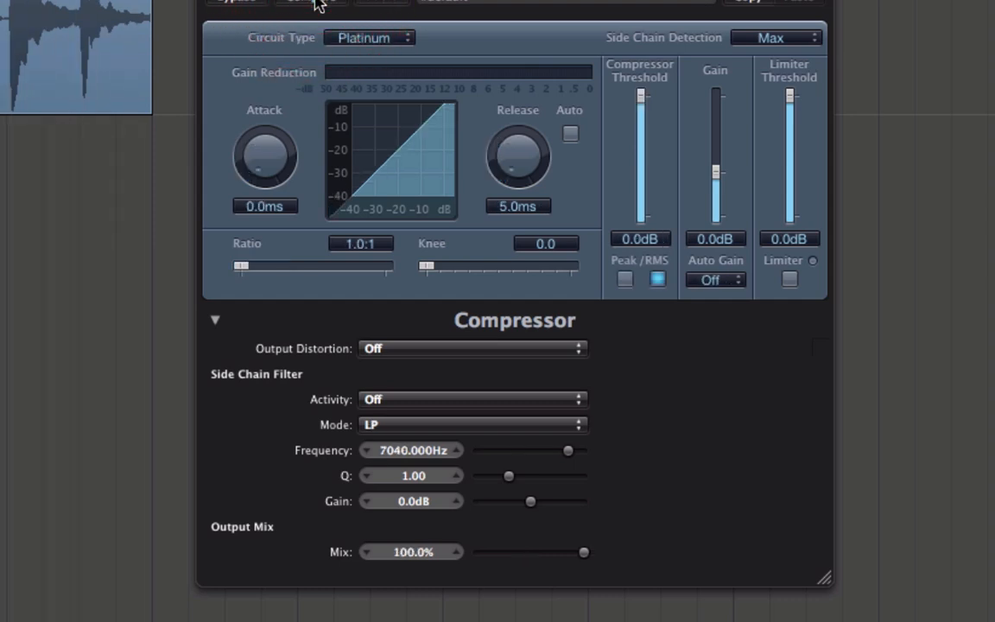
{"action": "left_click", "coordinate": [318, 3]}
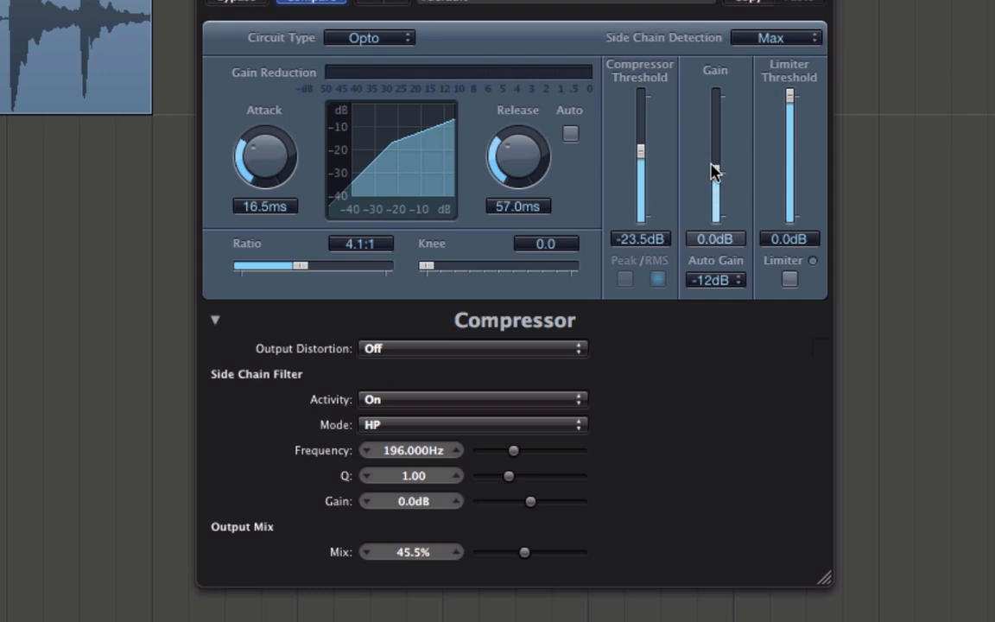
{"action": "left_click", "coordinate": [405, 40]}
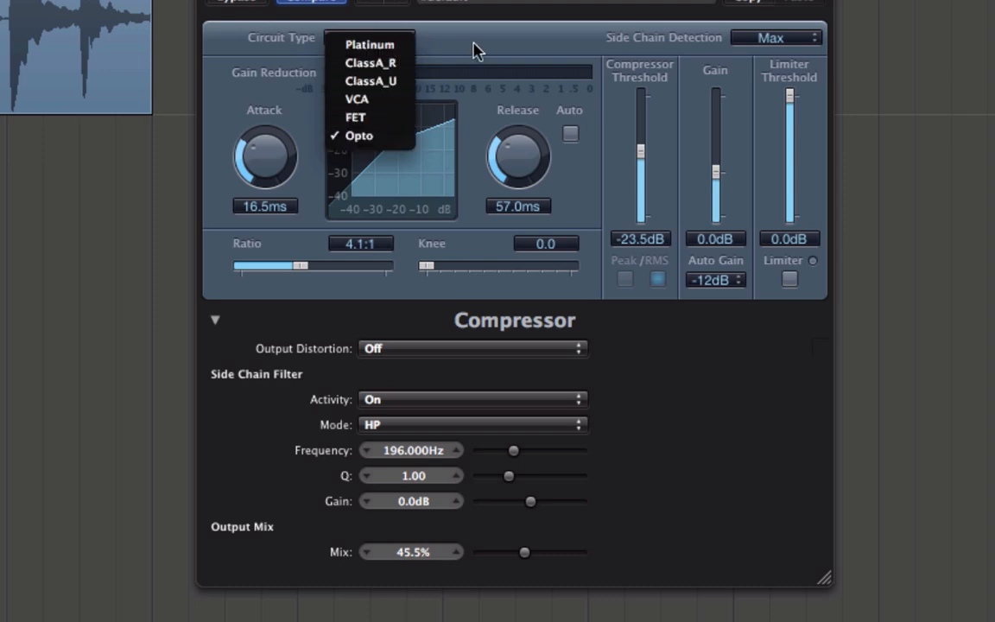
{"action": "left_click", "coordinate": [434, 36]}
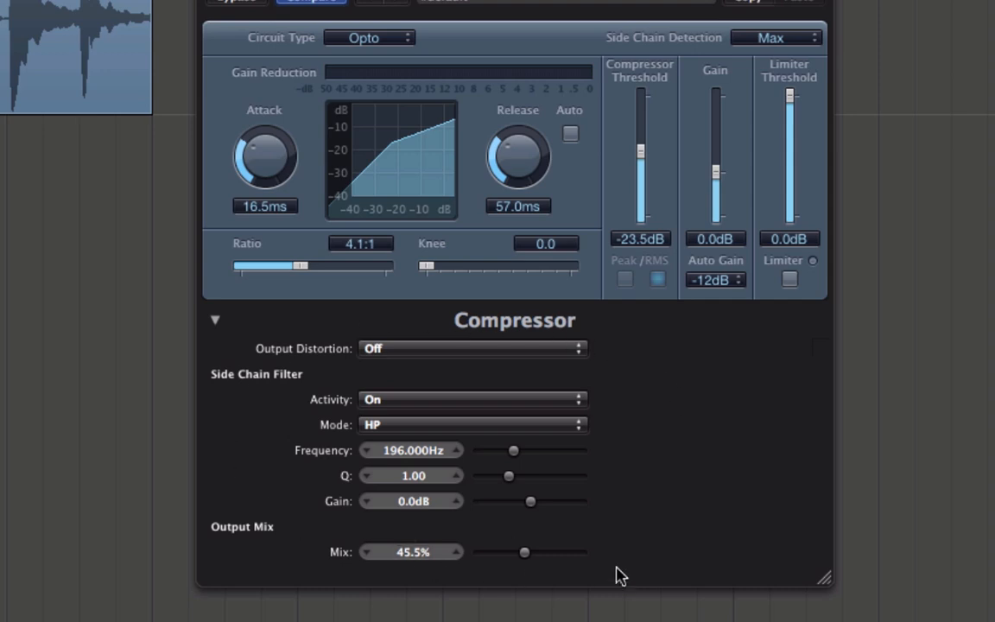